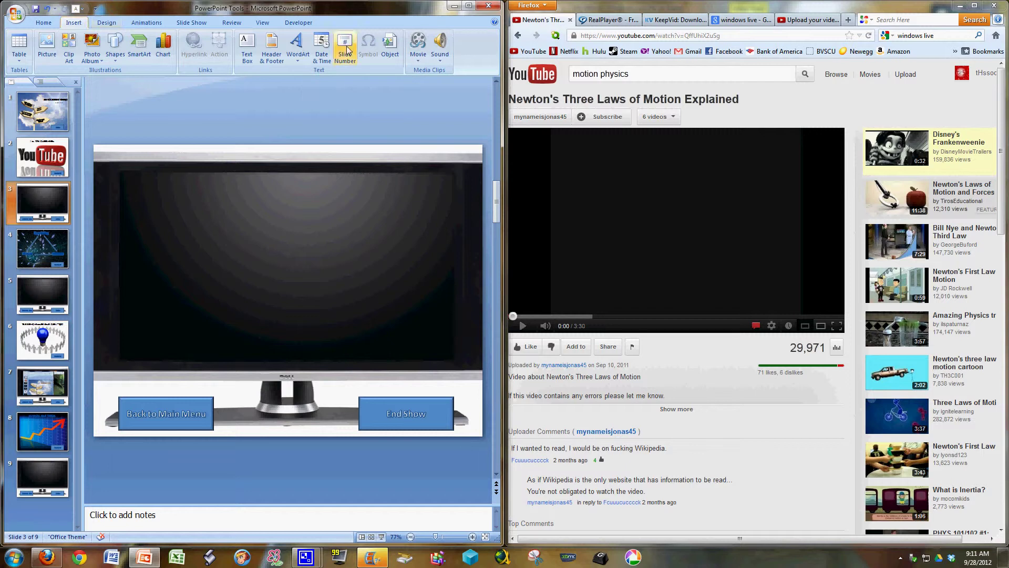
# - Switch to Firefox and show the embed code for the Newton's Three Laws of Motion Explained video
pyautogui.click(420, 60)
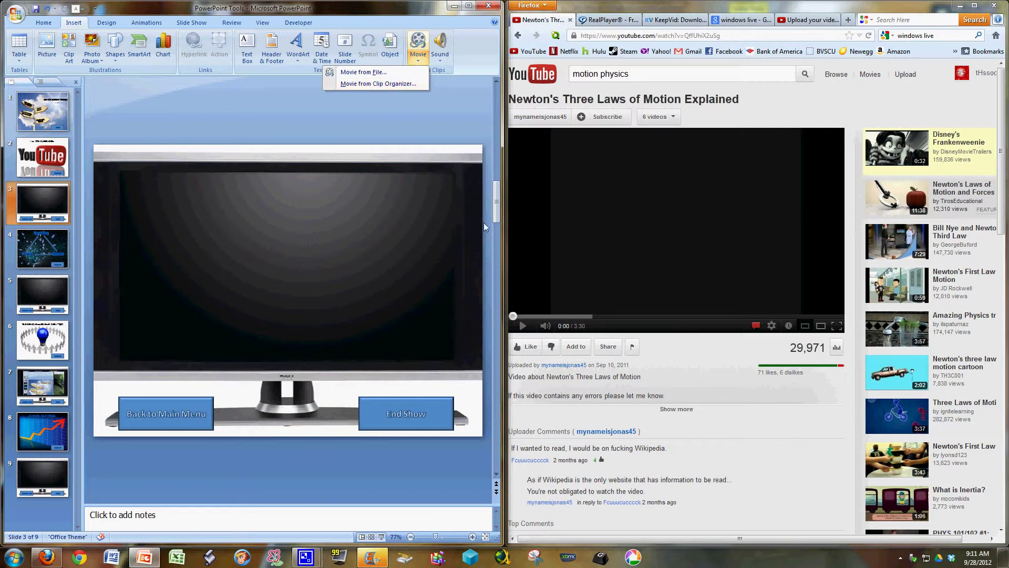
pyautogui.click(630, 38)
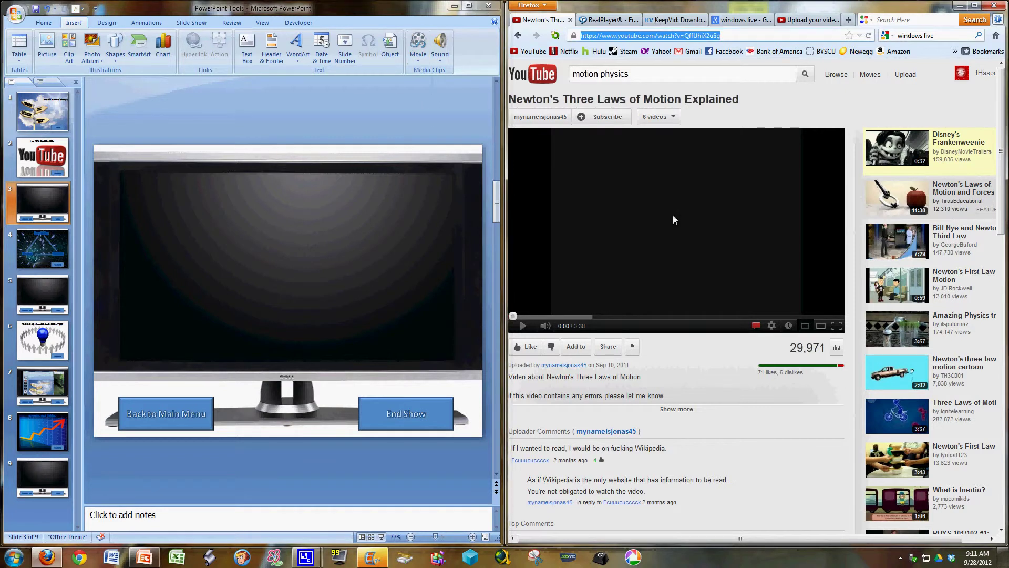
pyautogui.click(610, 346)
pyautogui.scroll(-2, 618, 348)
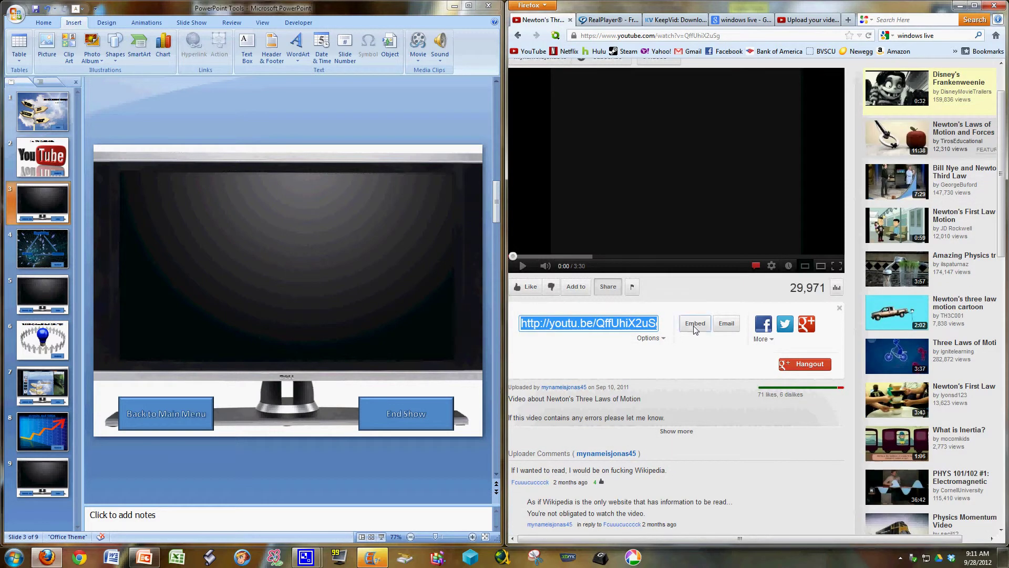
pyautogui.click(694, 325)
pyautogui.scroll(-2, 694, 332)
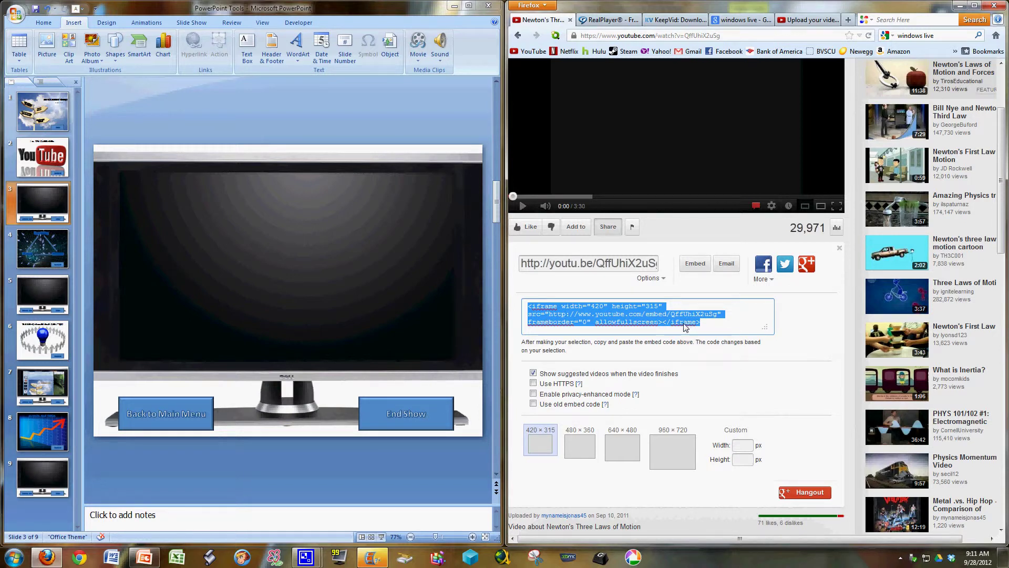
# - Set the video's embed code to the old embed format with a player size of 960 × 720
pyautogui.click(534, 404)
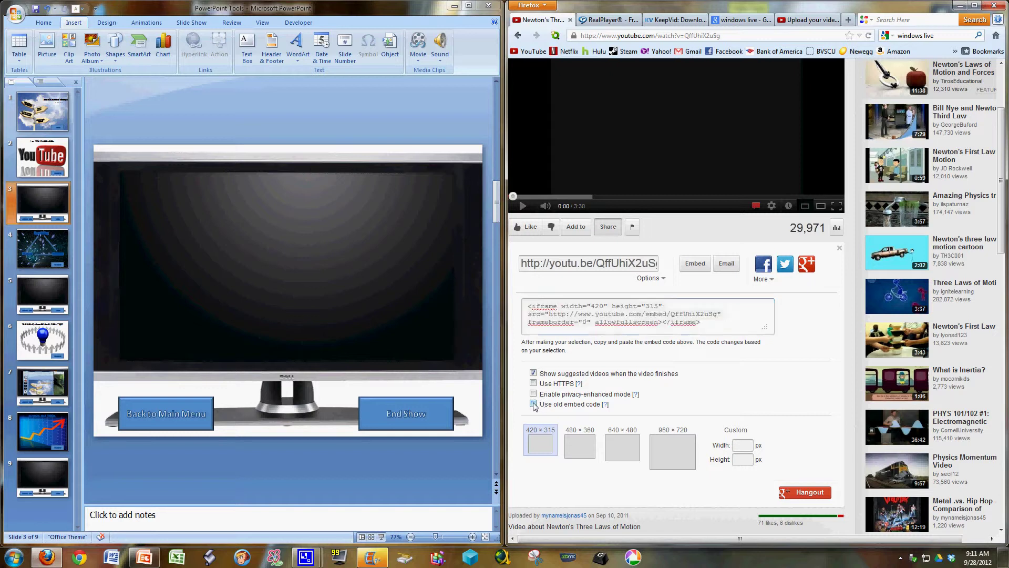
pyautogui.click(630, 322)
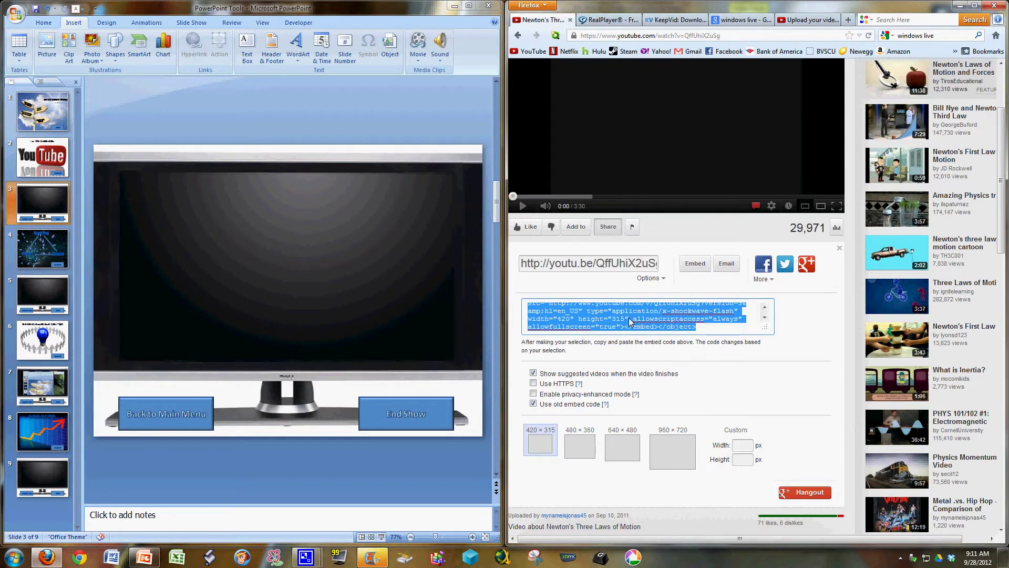
pyautogui.click(680, 439)
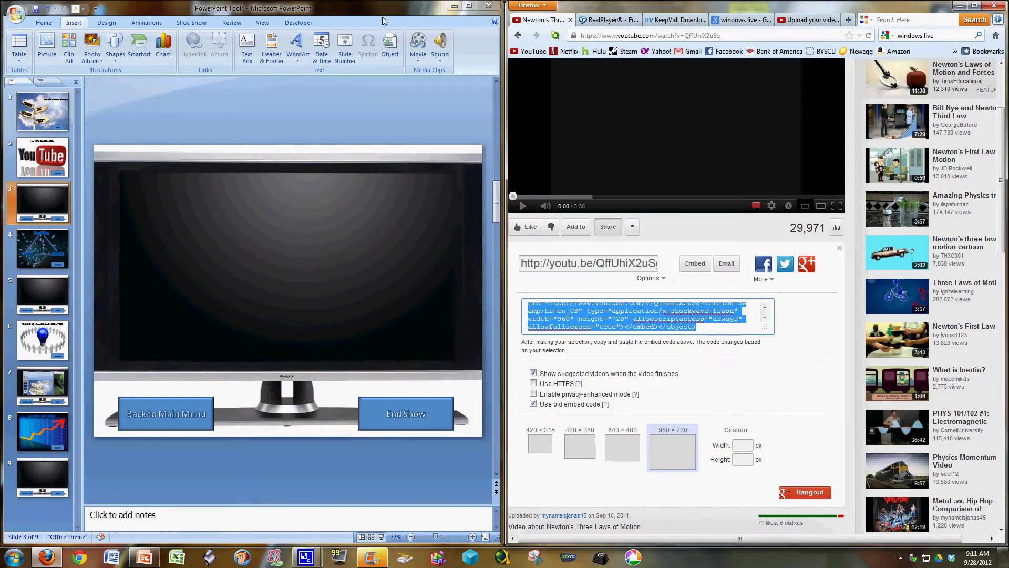
# - Switch to PowerPoint and check in its options whether the Developer tab is set to show in the Ribbon
pyautogui.click(277, 11)
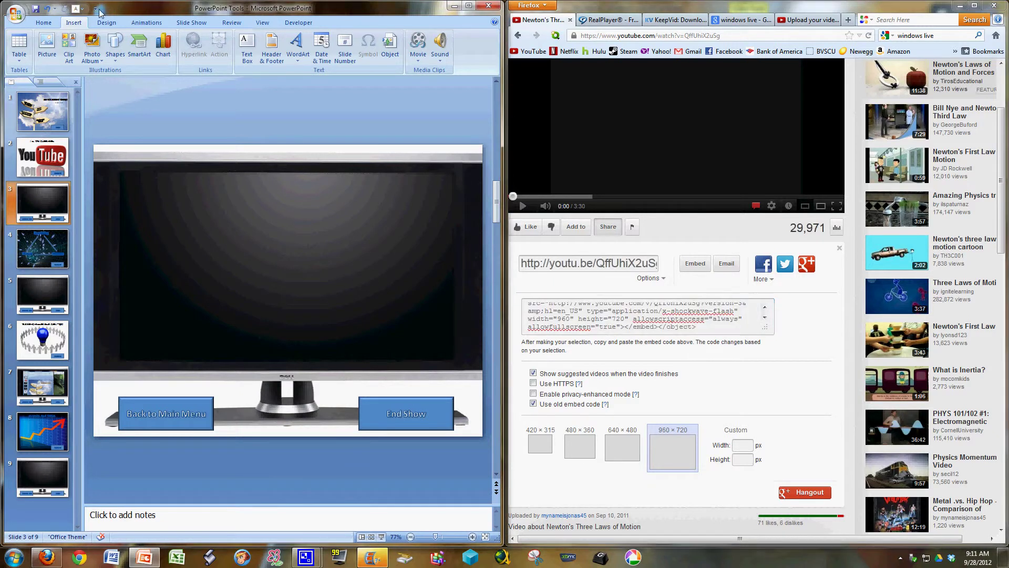
pyautogui.click(16, 14)
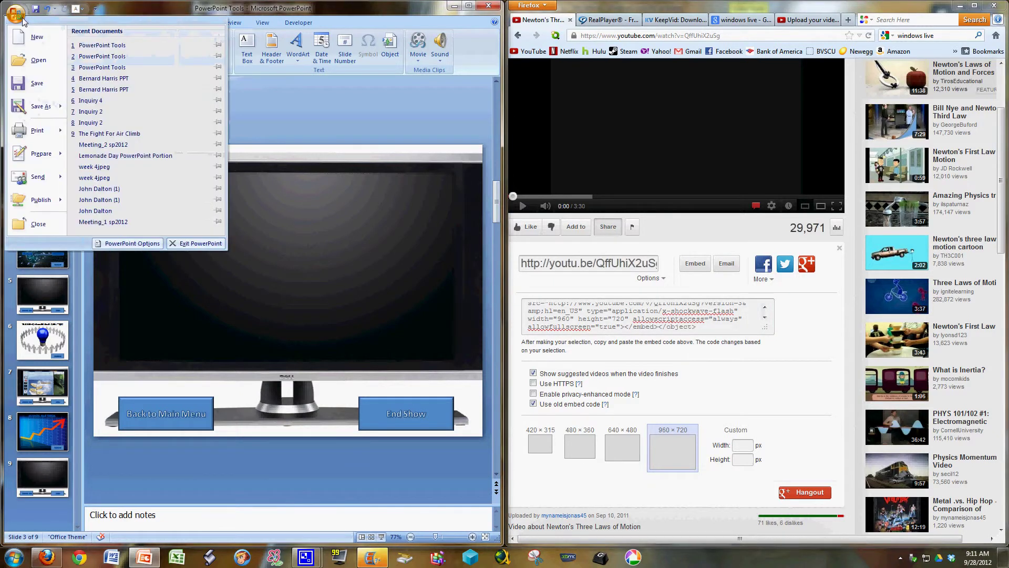
pyautogui.click(143, 245)
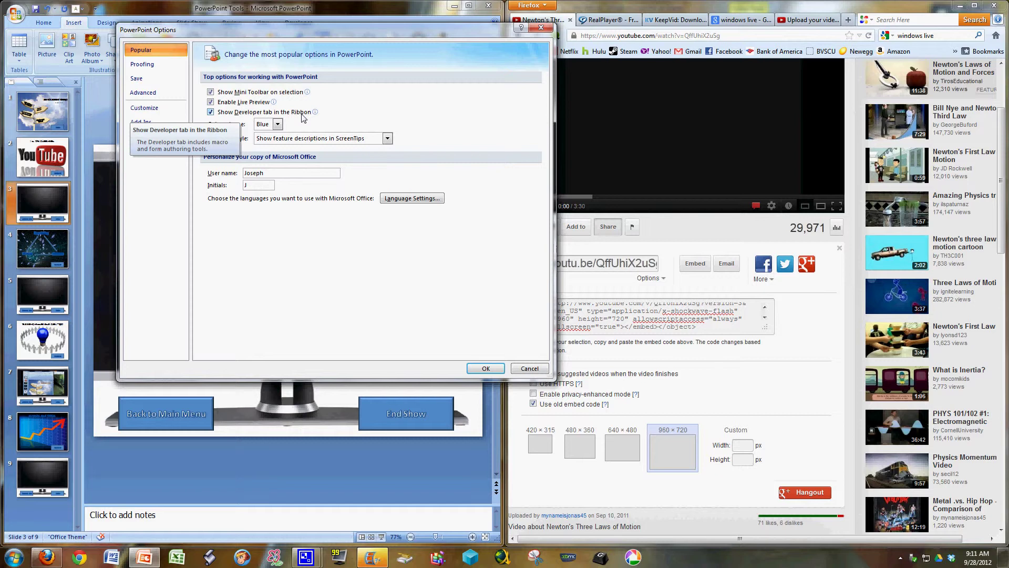
pyautogui.click(485, 368)
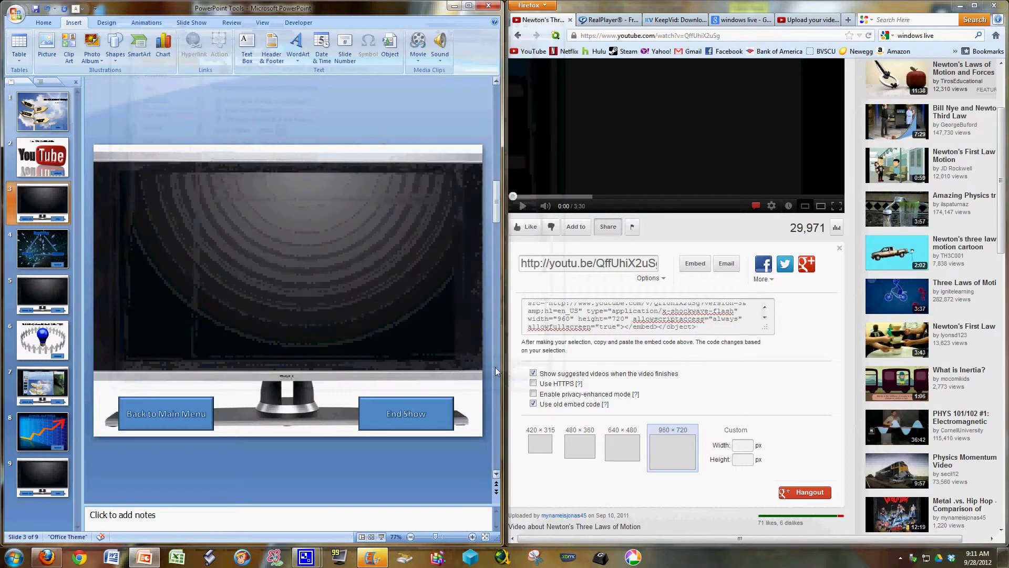
# - Insert a Shockwave Flash Object control about 618 × 342 over the television screen on slide 3
pyautogui.click(305, 25)
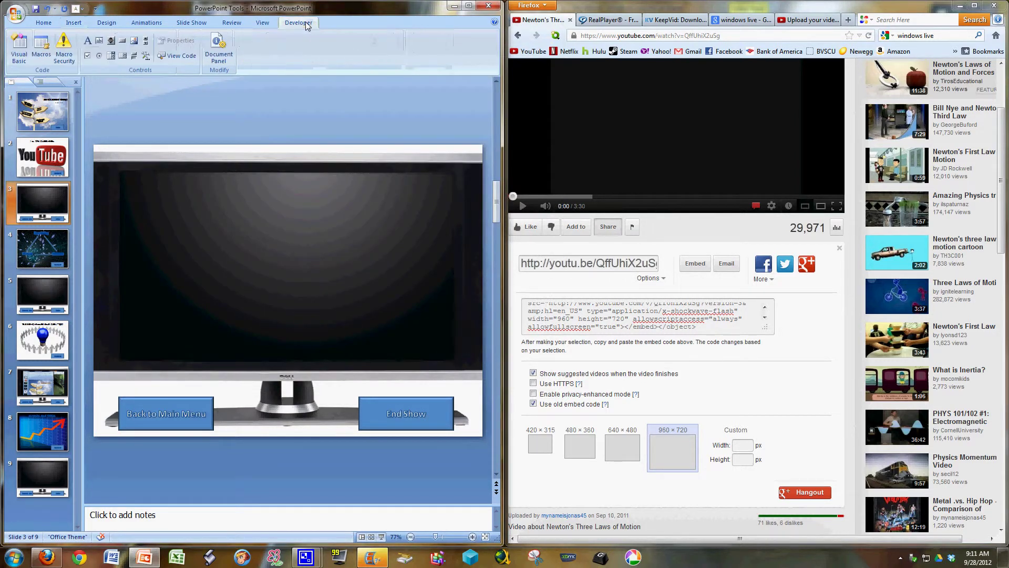
pyautogui.click(145, 57)
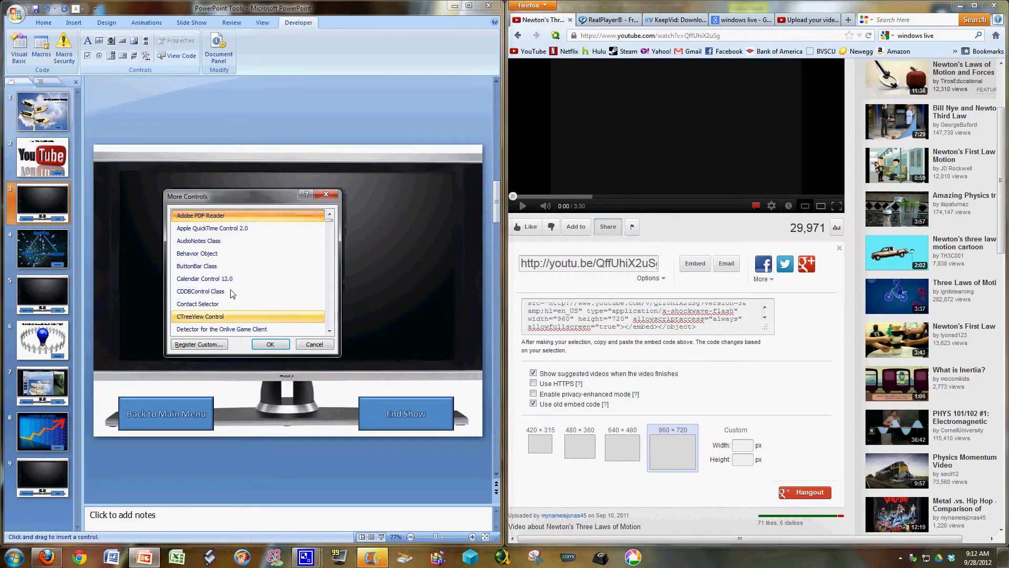
pyautogui.scroll(-10, 233, 293)
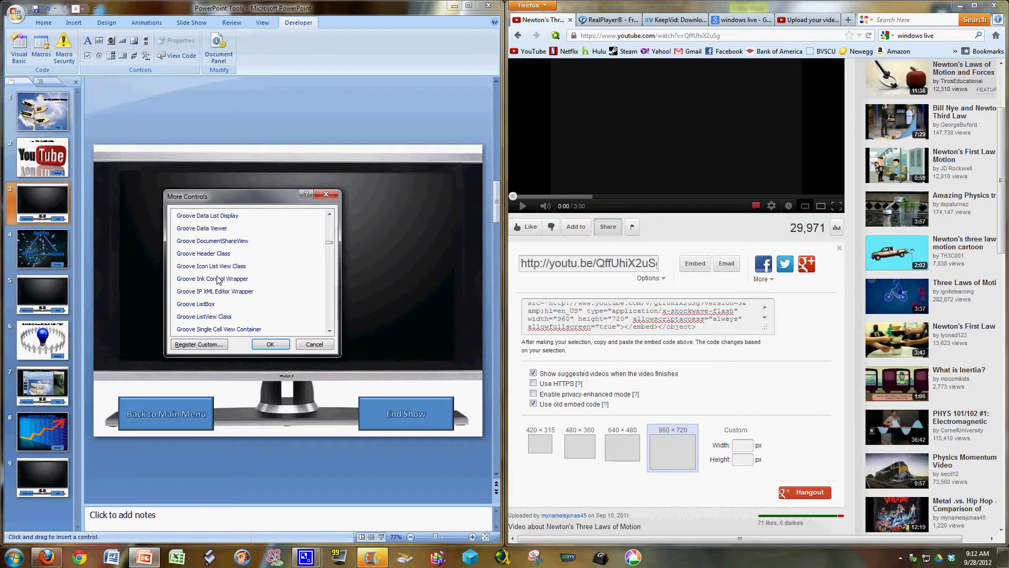
pyautogui.scroll(-10, 218, 279)
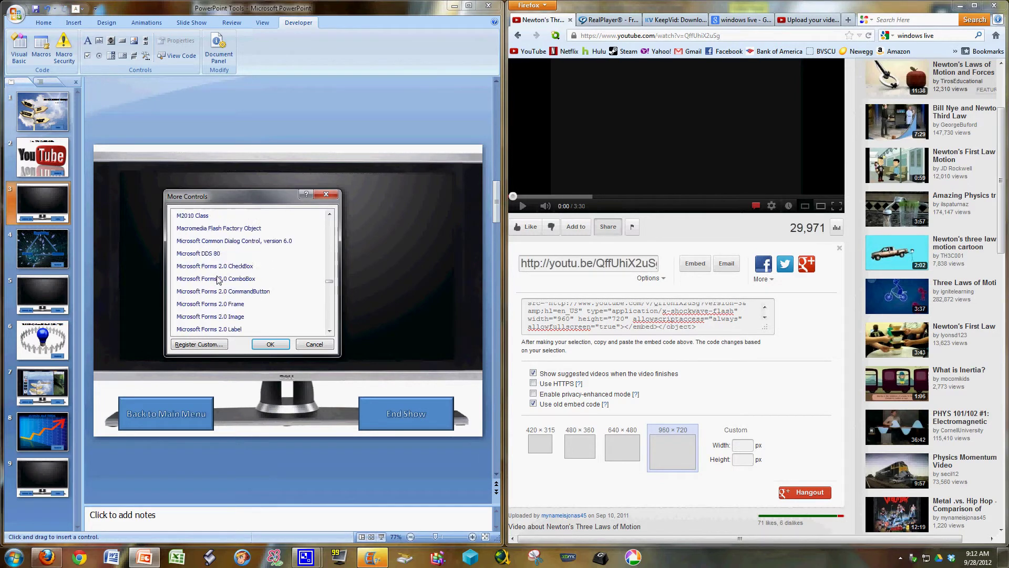
pyautogui.scroll(-10, 218, 279)
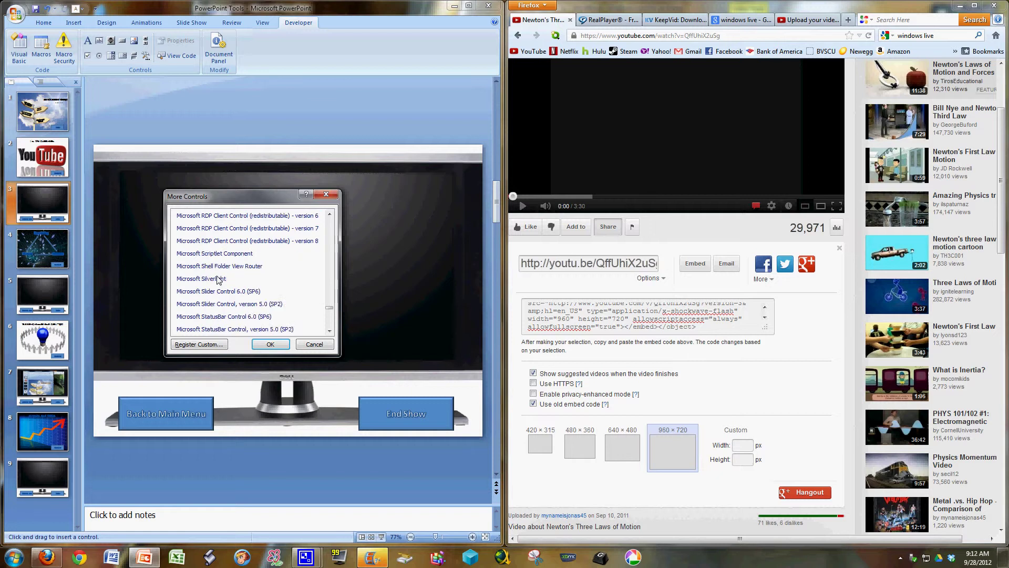
pyautogui.scroll(-10, 218, 279)
pyautogui.click(219, 291)
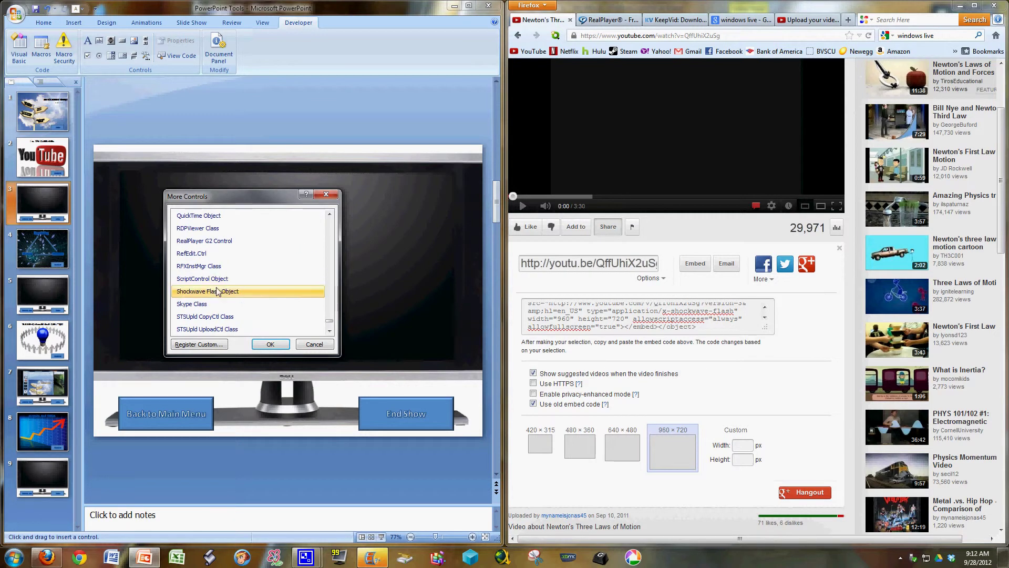
pyautogui.click(269, 346)
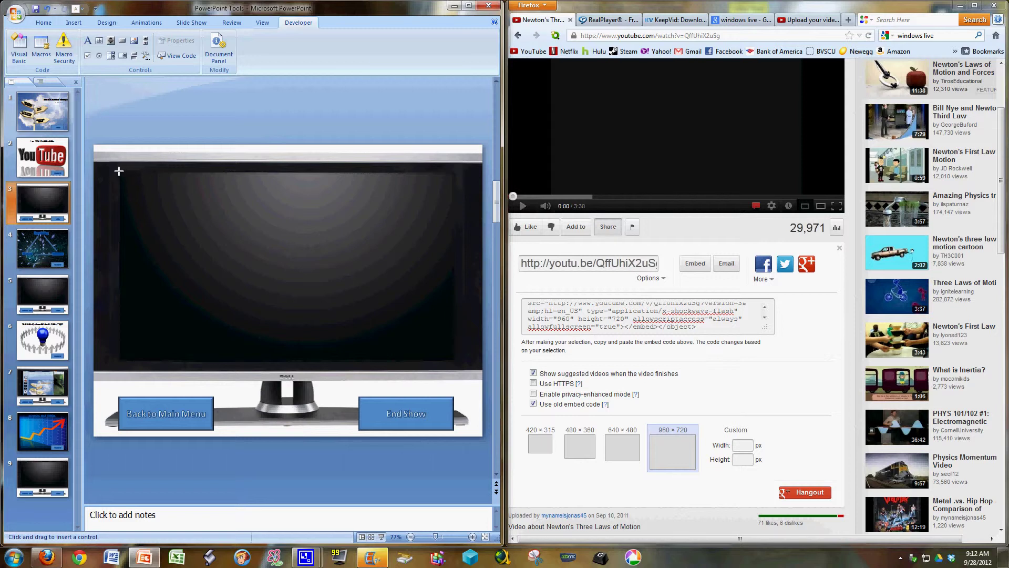
pyautogui.moveTo(118, 171); pyautogui.dragTo(454, 356)
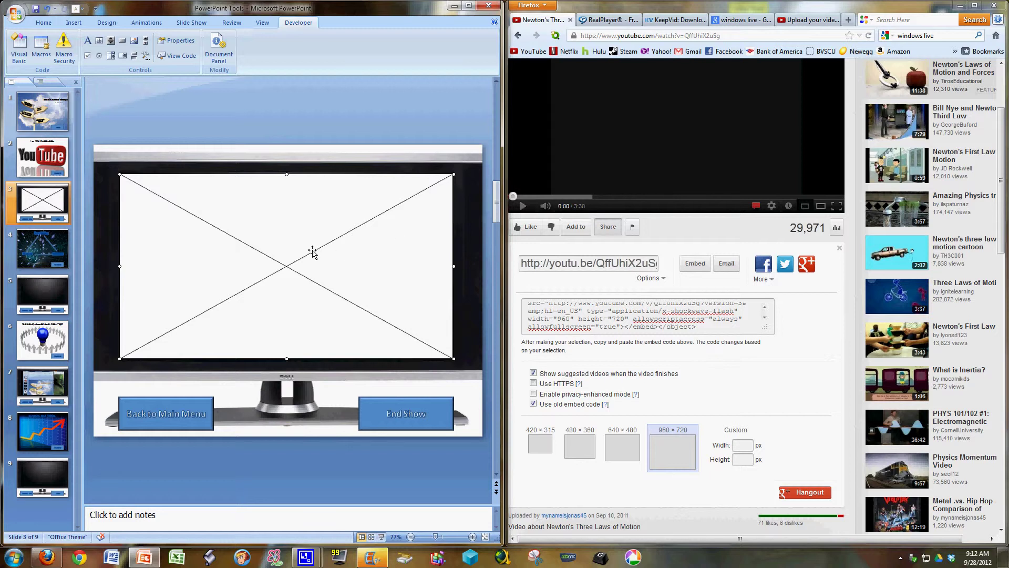
# - Set both the Loop and Playing properties of the Shockwave Flash control to False
pyautogui.rightClick(286, 216)
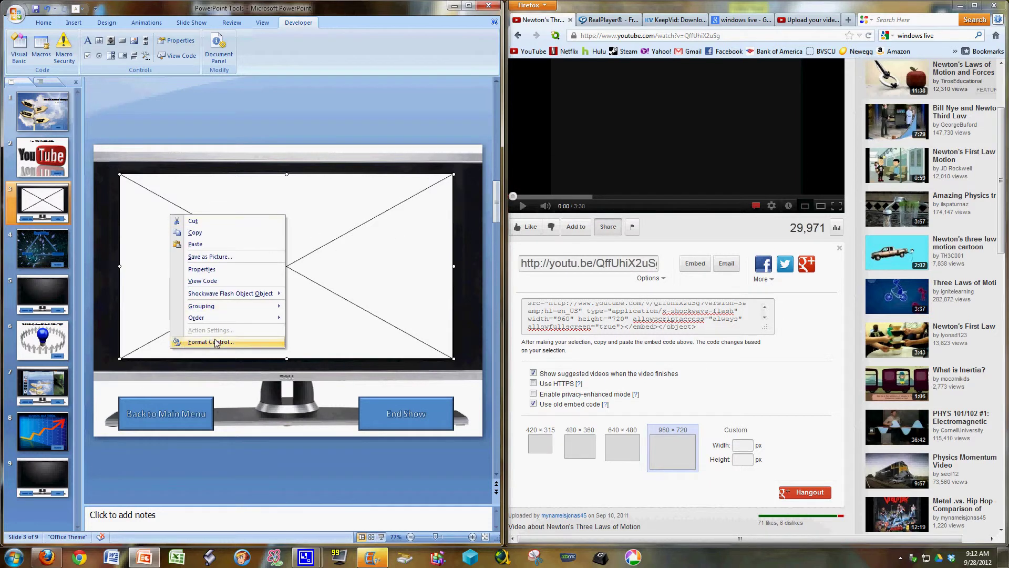
pyautogui.click(203, 269)
pyautogui.moveTo(475, 37); pyautogui.dragTo(239, 26)
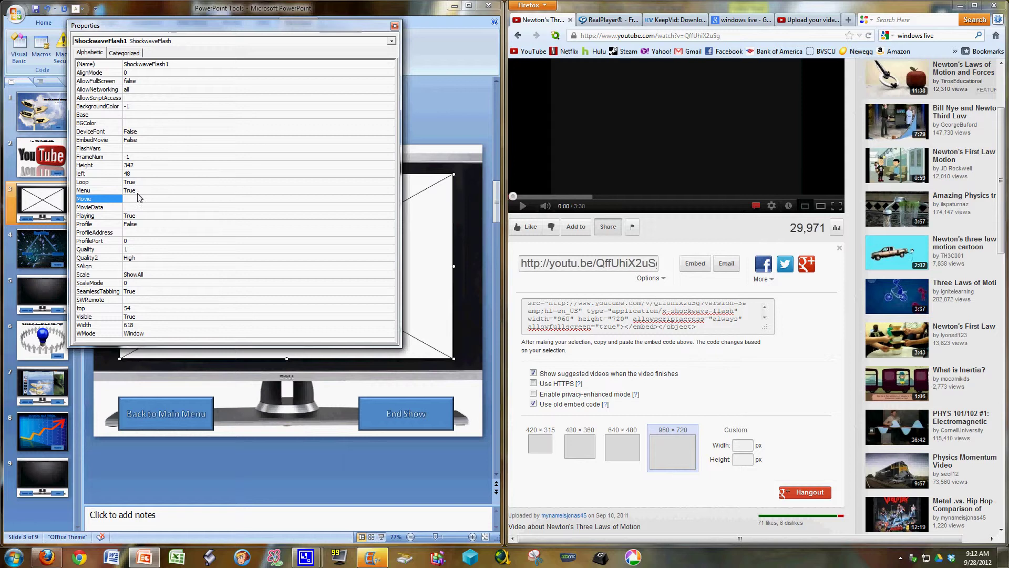
pyautogui.click(153, 183)
pyautogui.click(390, 182)
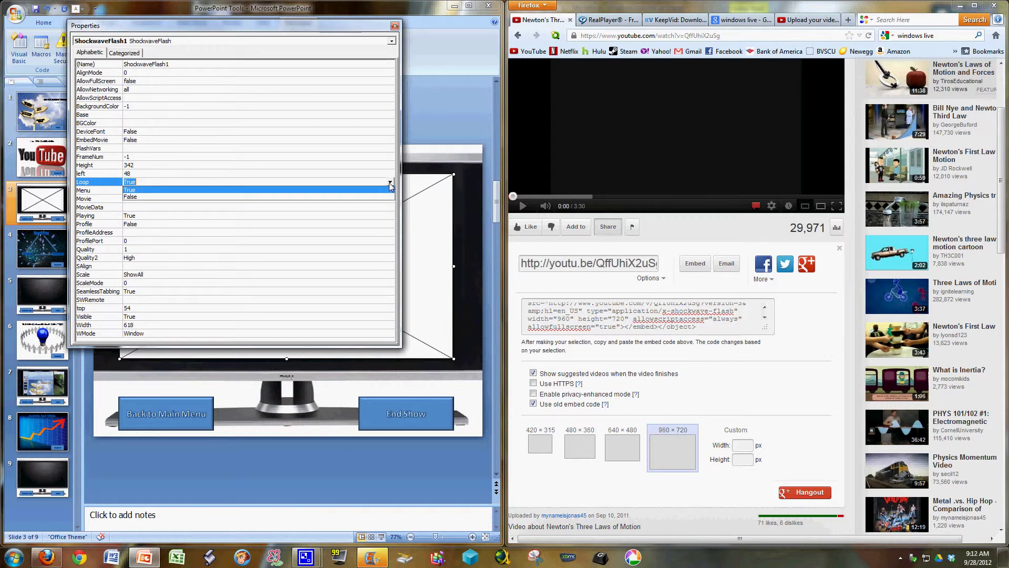
pyautogui.click(140, 197)
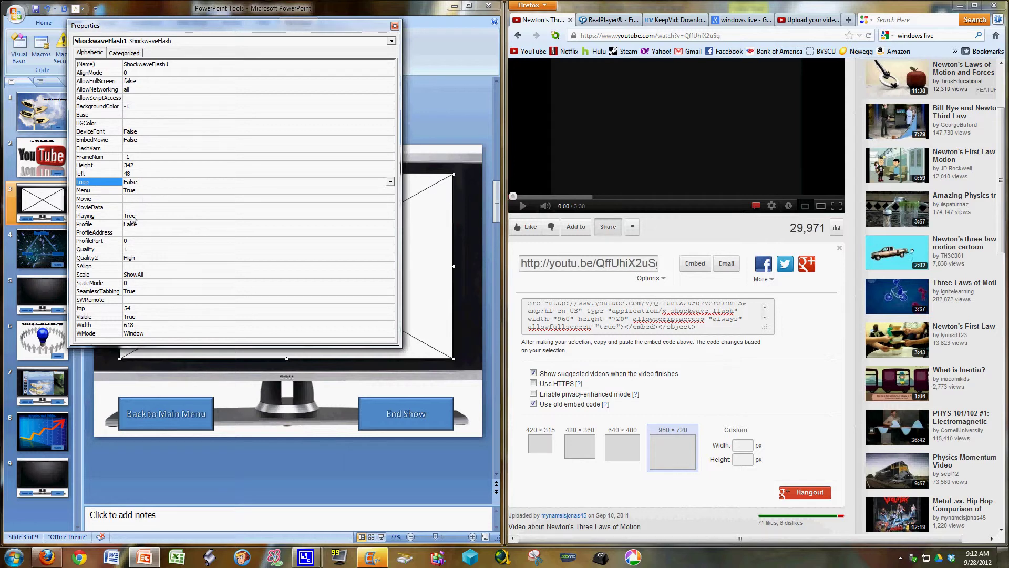
pyautogui.click(131, 217)
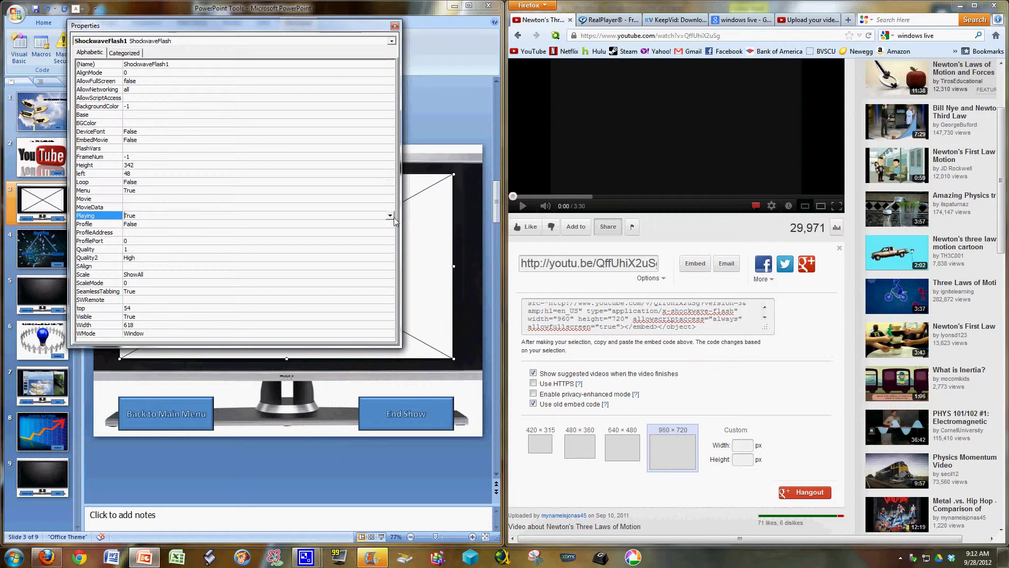
pyautogui.click(390, 216)
pyautogui.click(141, 233)
# - Copy the YouTube video page's address from Firefox into the Flash control's Movie property
pyautogui.click(135, 199)
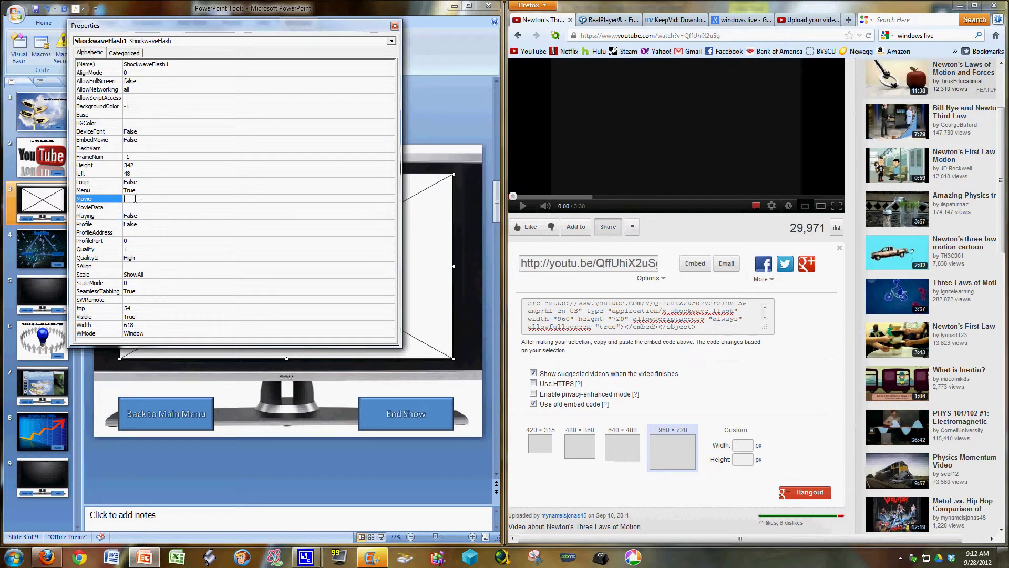
pyautogui.click(687, 37)
pyautogui.hotkey('ctrl', 'c')
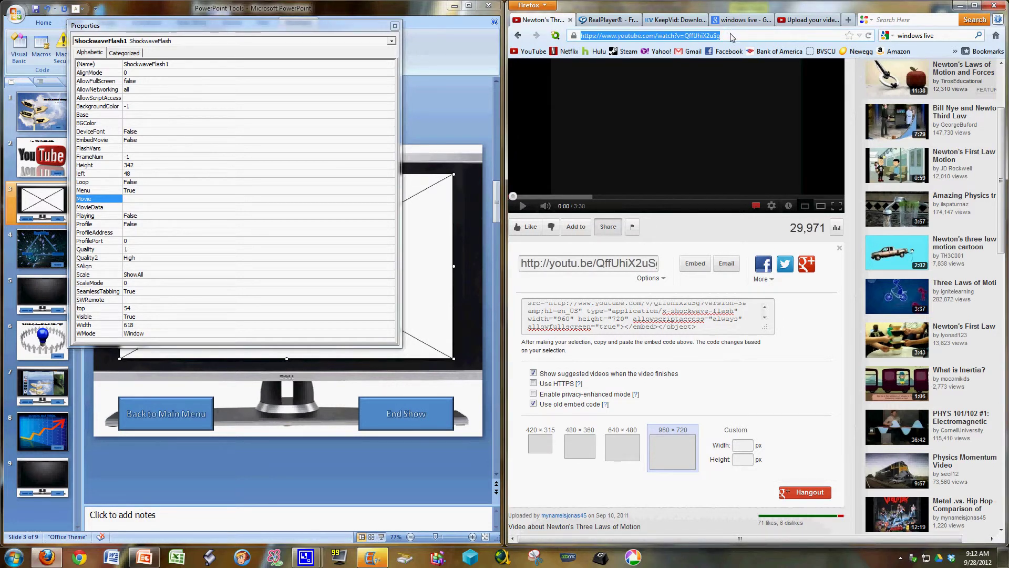
pyautogui.click(135, 198)
pyautogui.hotkey('ctrl', 'v')
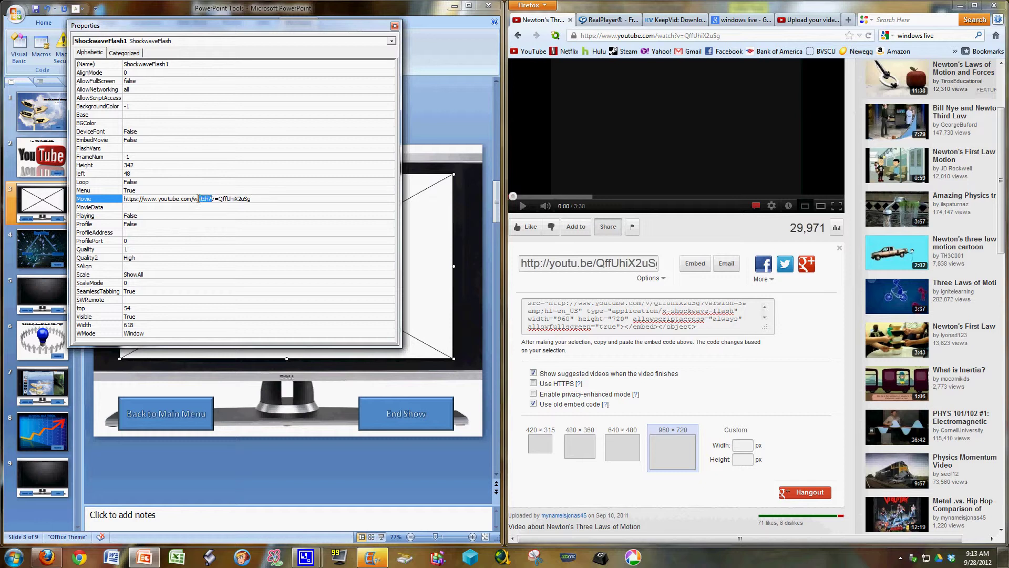
# - Replace "watch?v=" with "v/" in the Movie address and close the control's properties
pyautogui.press('Delete')
pyautogui.press('BackSpace')
pyautogui.write('/')
pyautogui.press('Return')
pyautogui.click(395, 27)
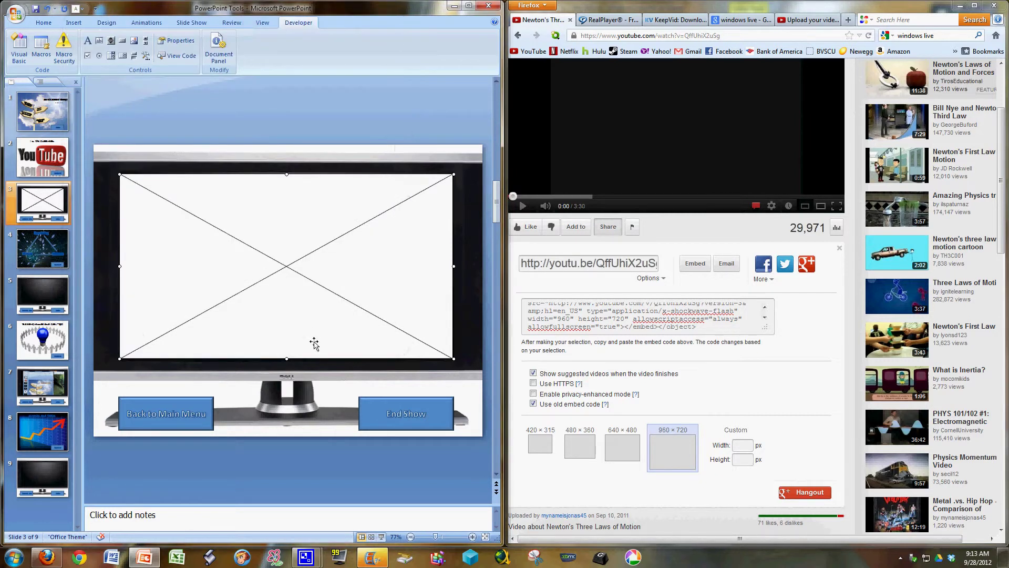
# - Run the slide show, play the embedded video from the Embedding YouTube section, and end the show
pyautogui.click(381, 536)
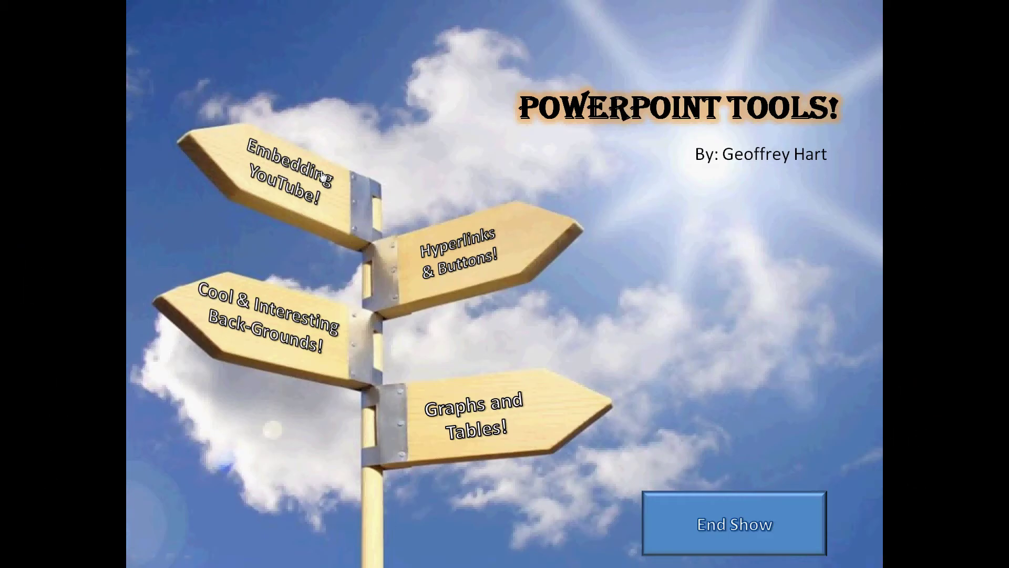
pyautogui.click(322, 176)
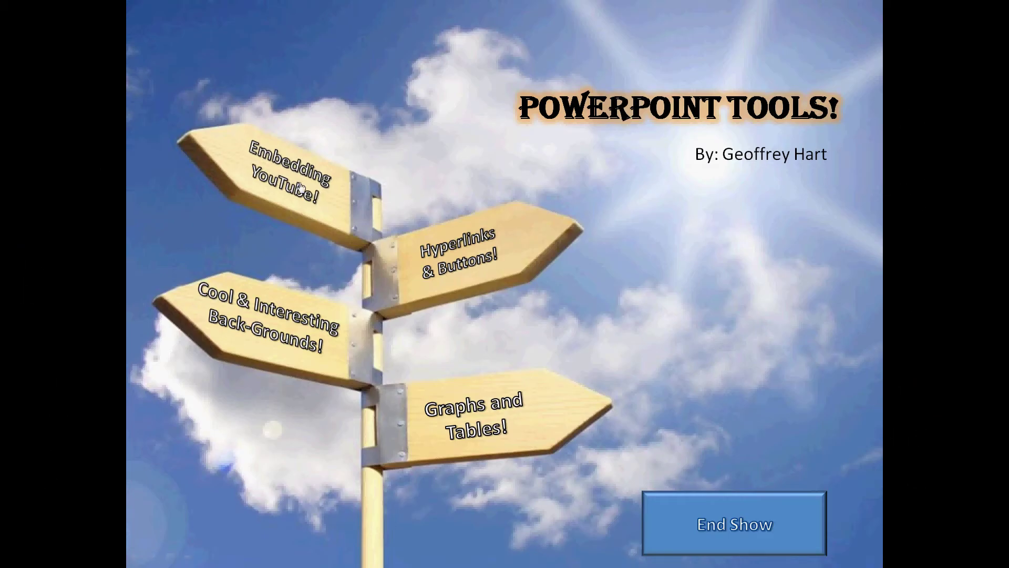
pyautogui.click(721, 541)
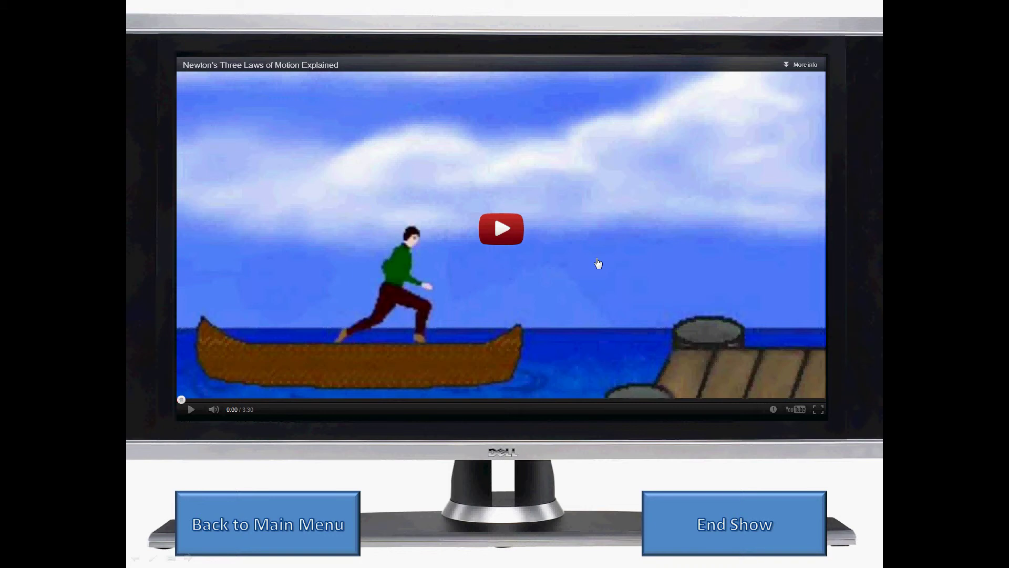
pyautogui.click(510, 229)
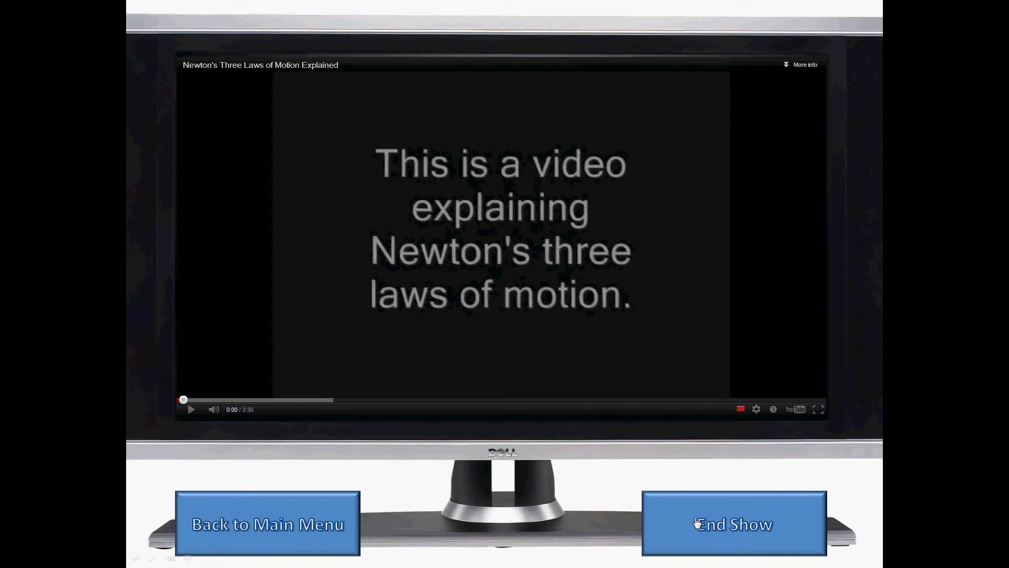
pyautogui.click(697, 523)
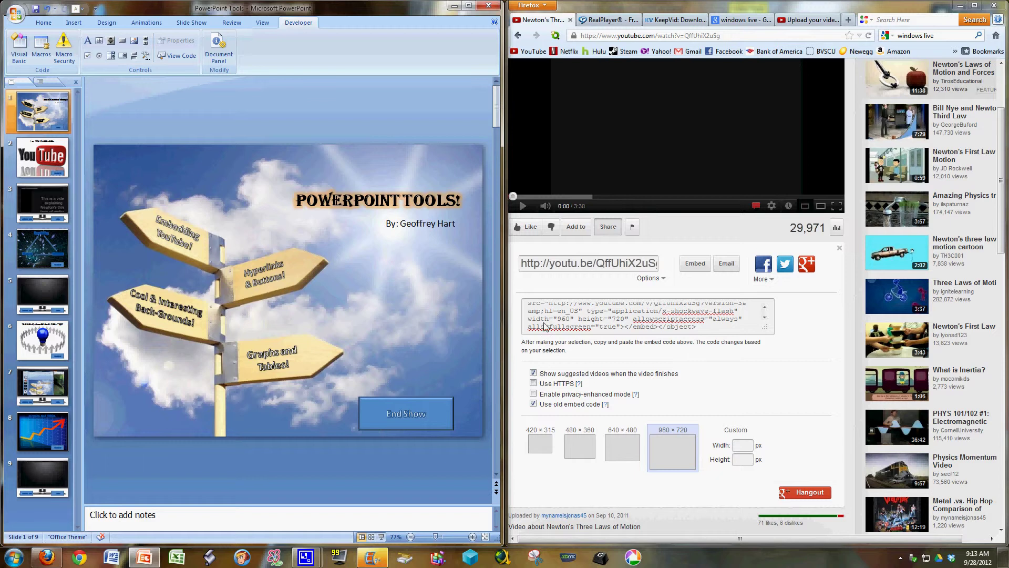
# - Copy the full address of the Newton's Three Laws of Motion video page in Firefox
pyautogui.scroll(4, 524, 295)
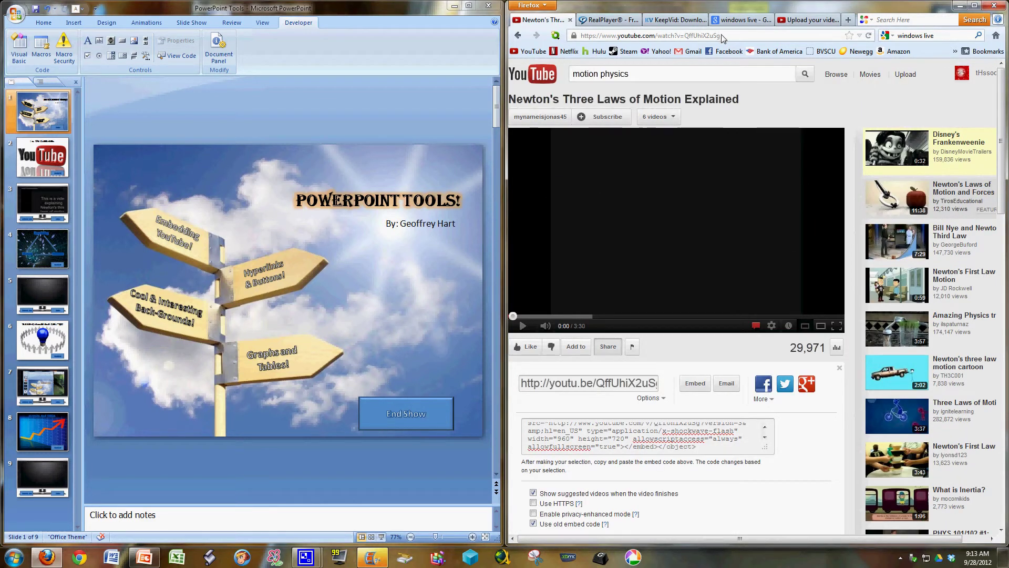
pyautogui.moveTo(721, 36); pyautogui.dragTo(544, 46)
pyautogui.hotkey('ctrl', 'c')
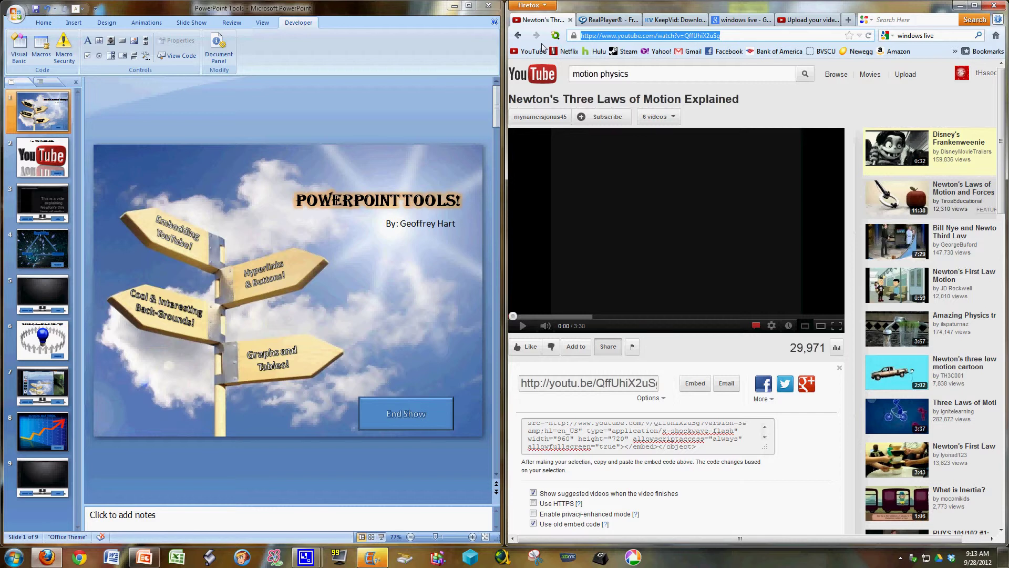
# - On keepvid.com, submit the copied YouTube address for download and accept running the KeepVidDownloader application
pyautogui.click(658, 21)
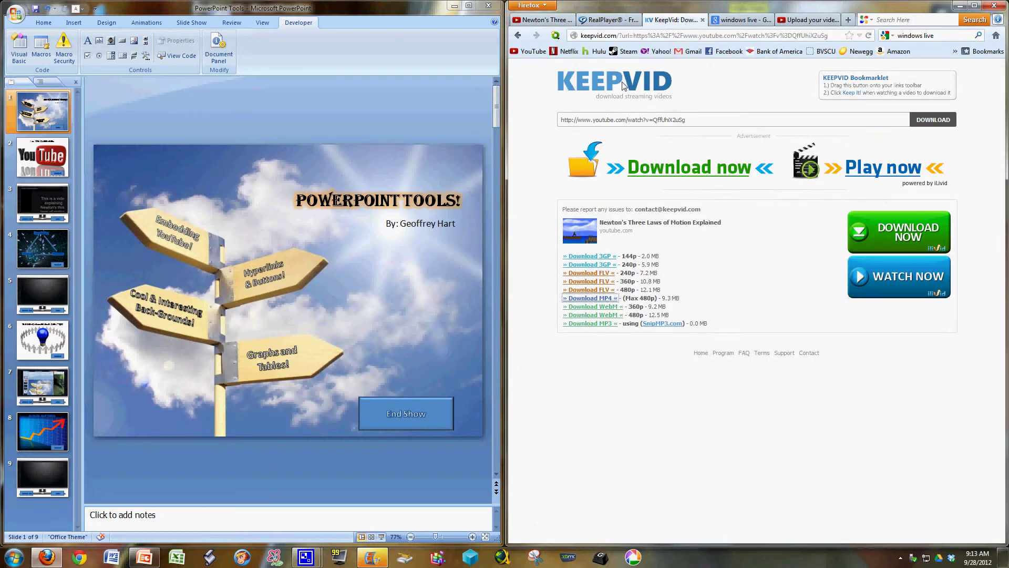
pyautogui.click(613, 38)
pyautogui.write('keepvid.com/')
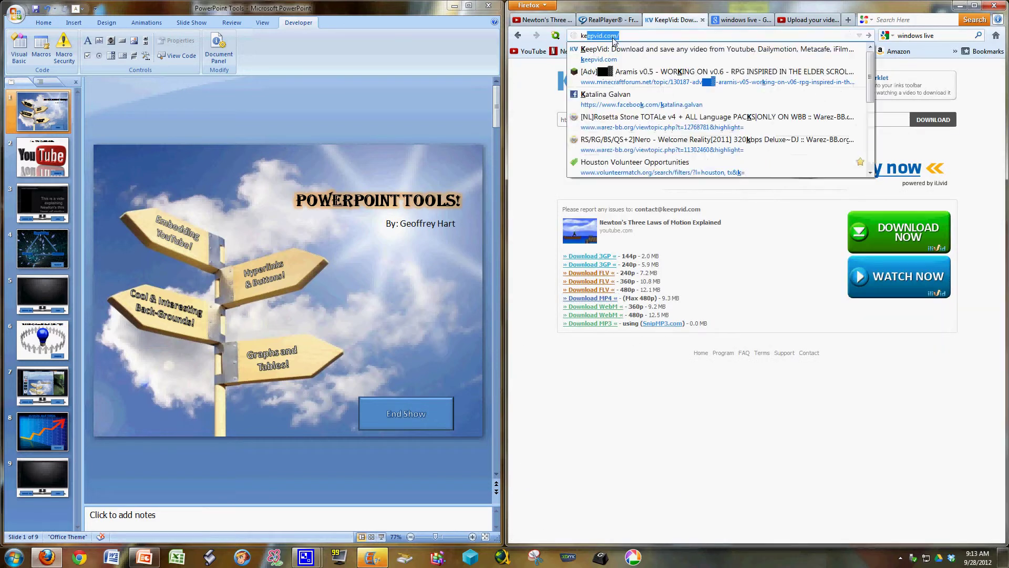
pyautogui.press('Return')
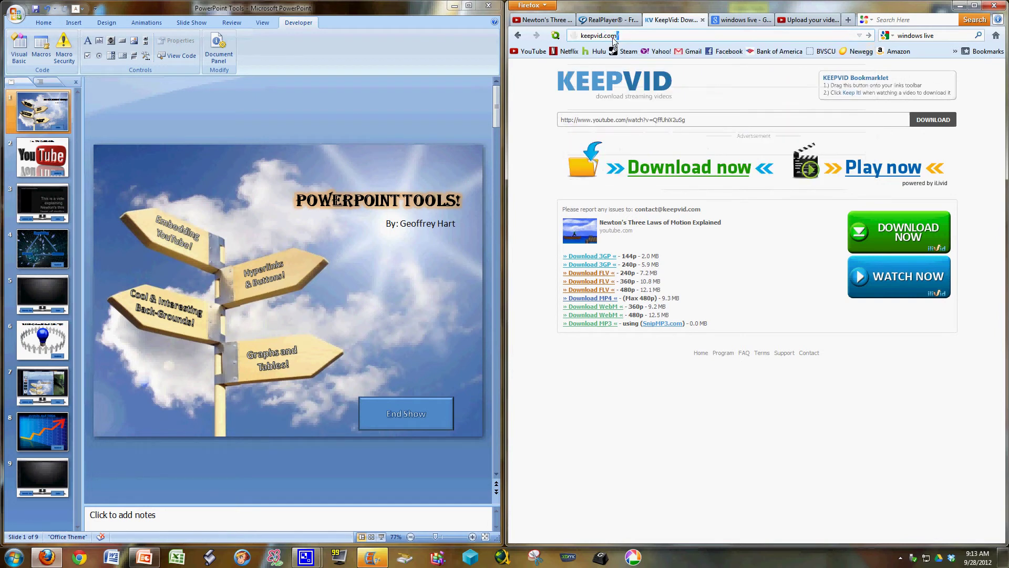
pyautogui.click(674, 124)
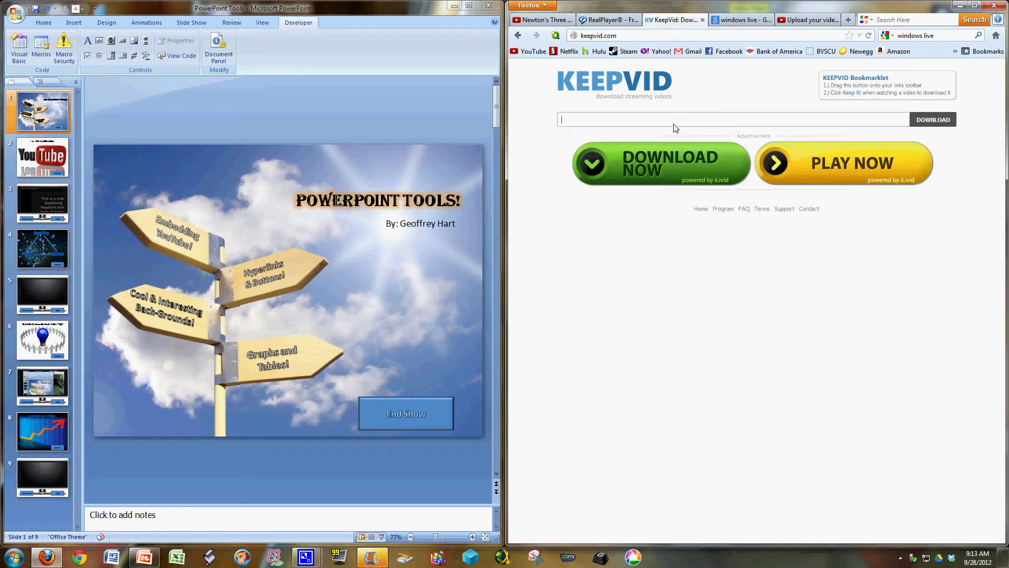
pyautogui.hotkey('ctrl', 'v')
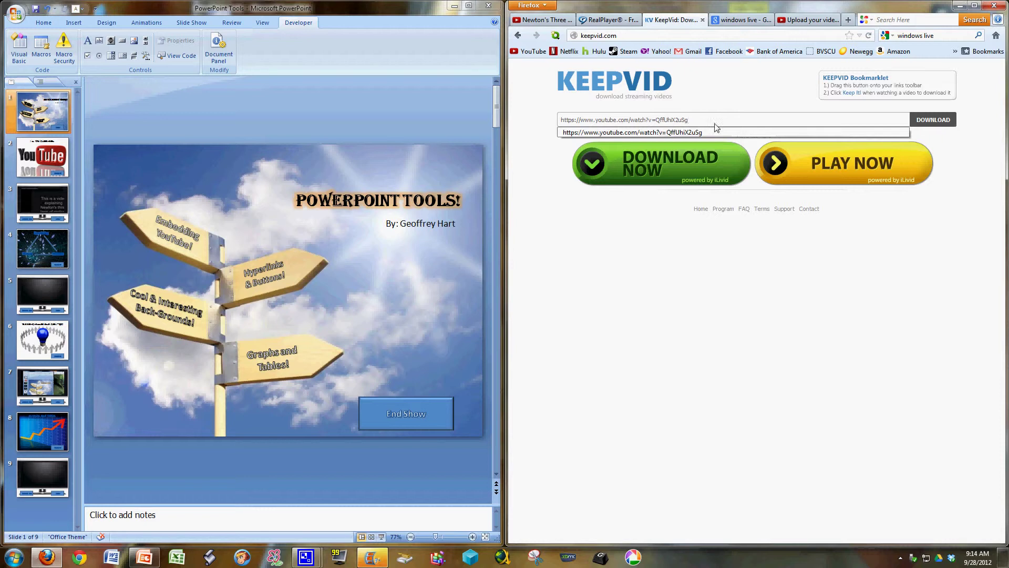
pyautogui.click(939, 121)
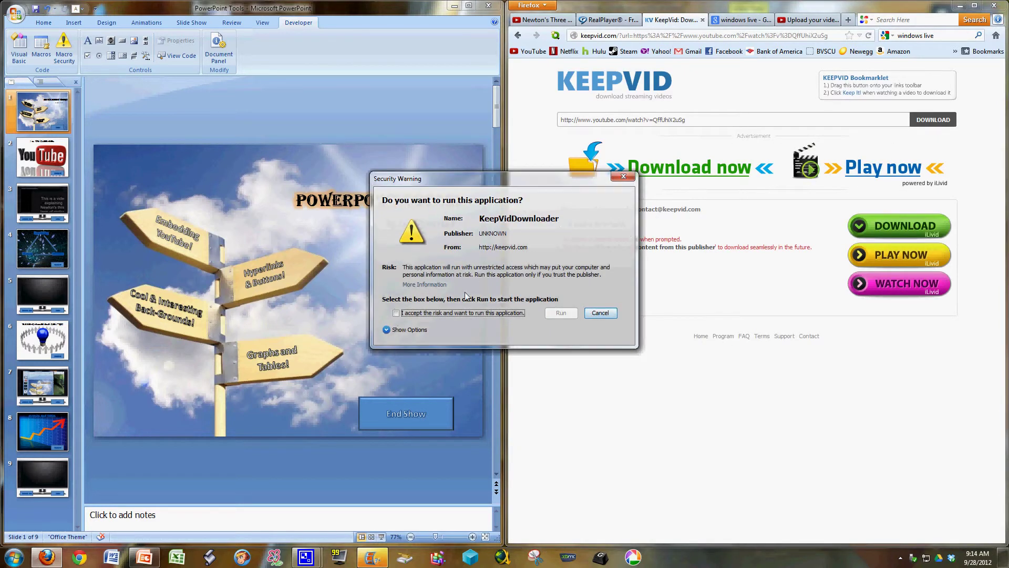
pyautogui.click(457, 312)
pyautogui.click(561, 313)
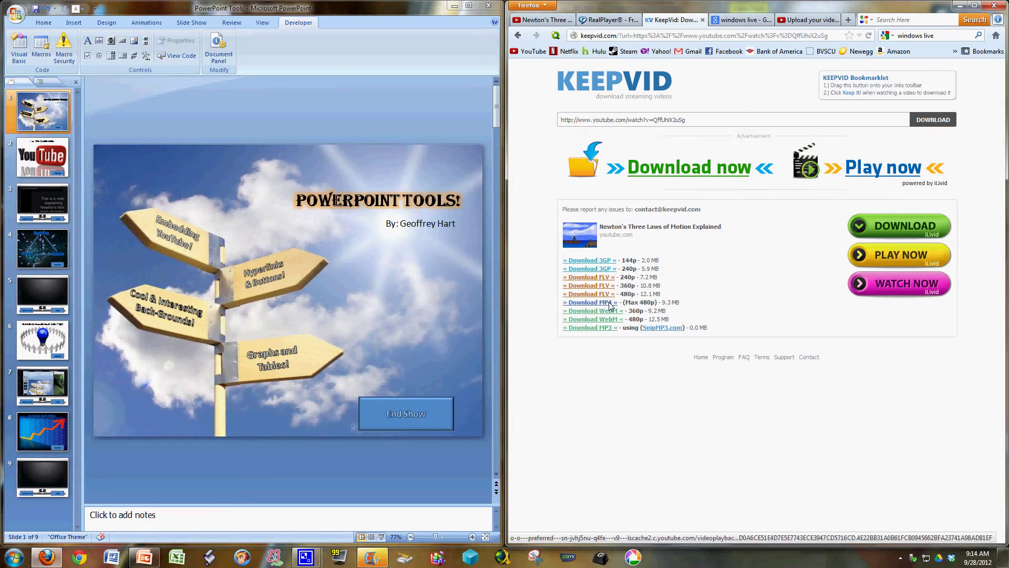
# - Download the MP4 (Max 480p) version, opening it with The KMPlayer, and close the player and the download list
pyautogui.click(609, 303)
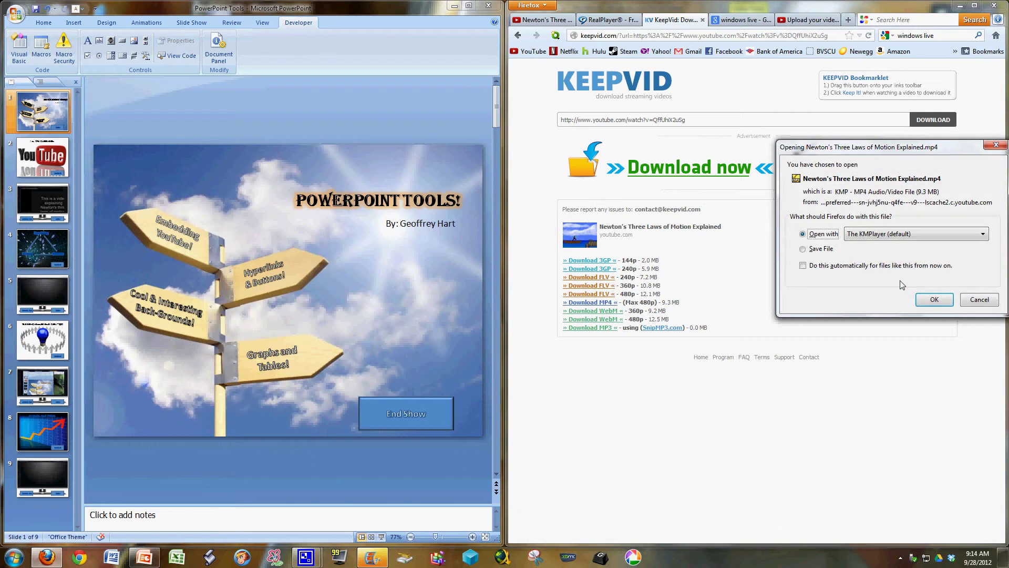
pyautogui.click(931, 300)
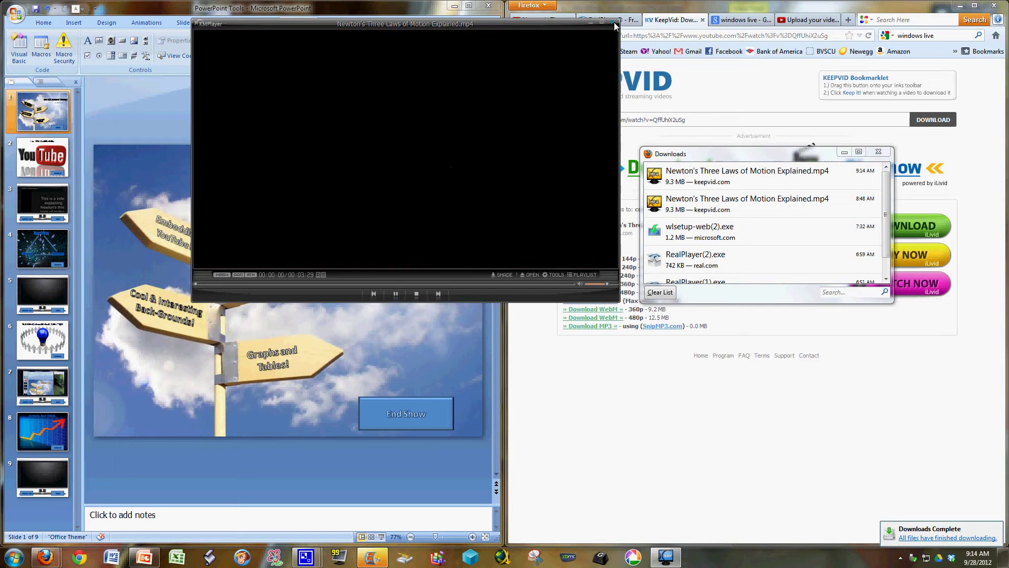
pyautogui.click(613, 23)
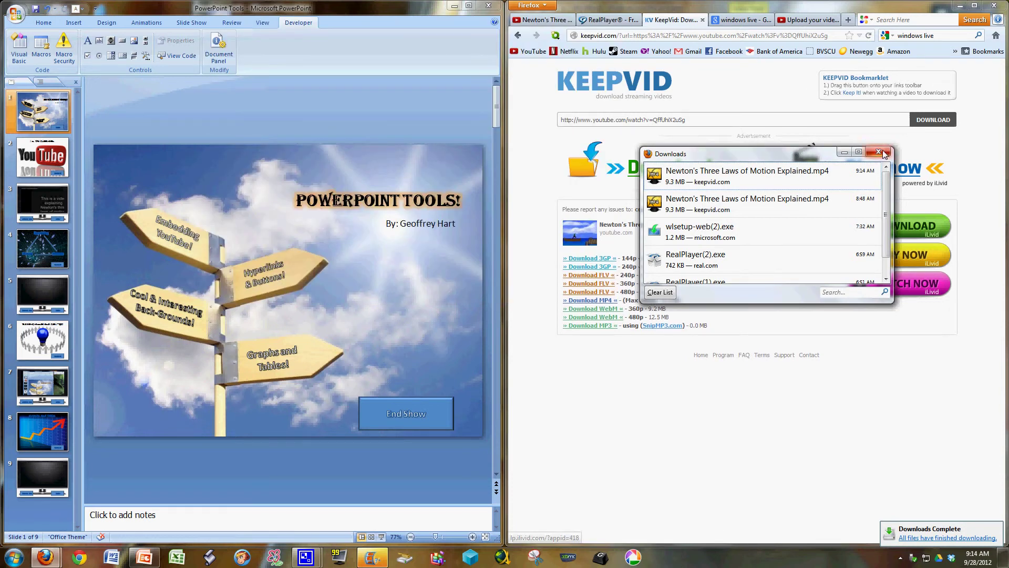
pyautogui.click(885, 152)
# - Minimize PowerPoint and CamStudio to uncover the desktop, and close My Movie in Windows Live Movie Maker without saving changes
pyautogui.click(453, 7)
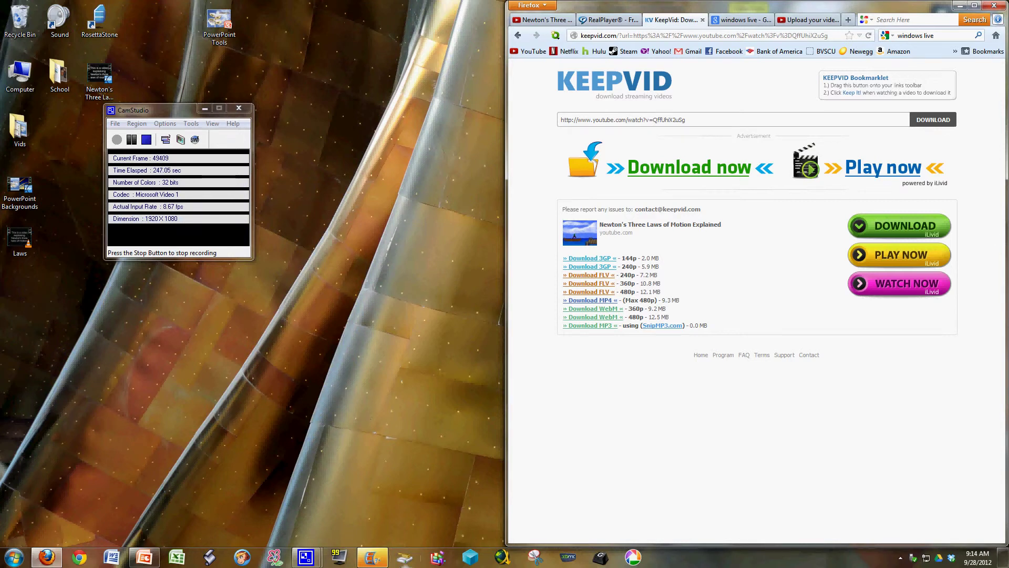
pyautogui.click(204, 108)
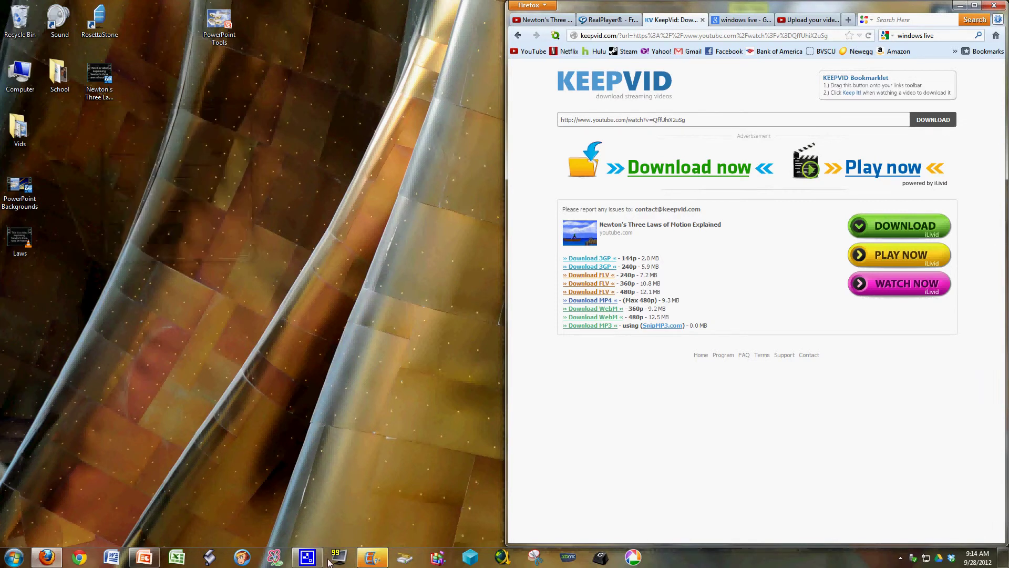
pyautogui.click(372, 557)
pyautogui.click(866, 299)
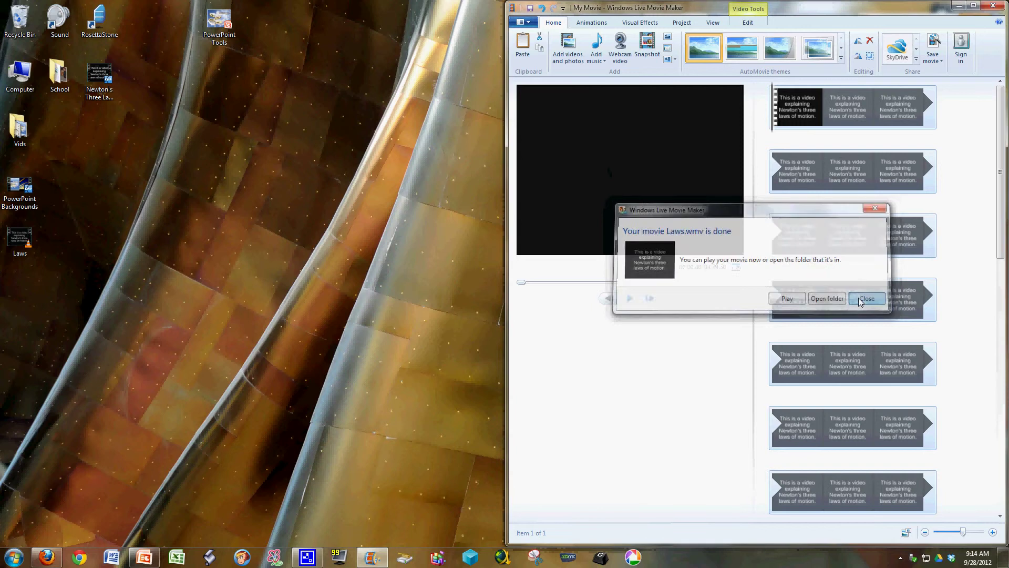
pyautogui.click(997, 9)
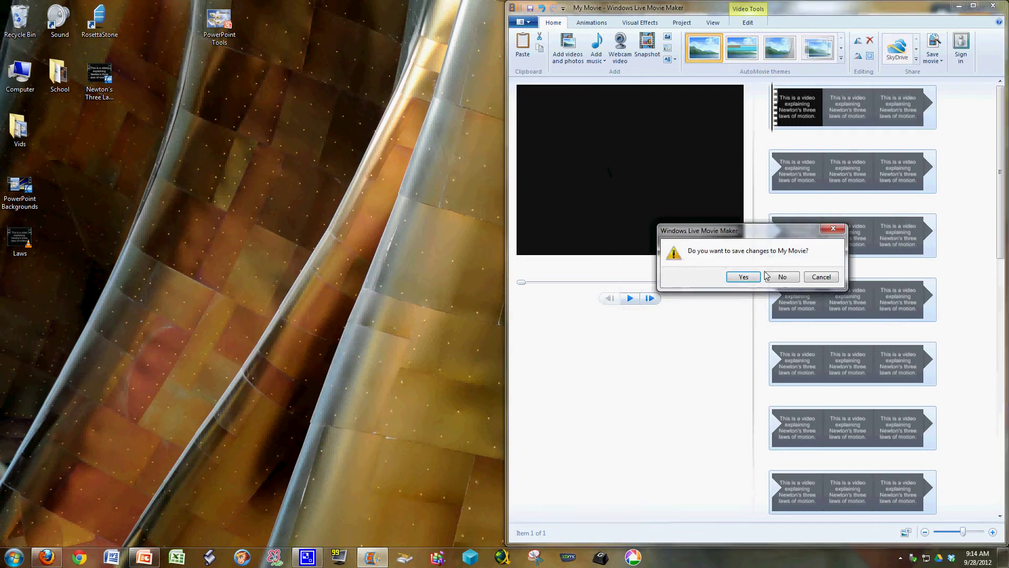
pyautogui.click(779, 275)
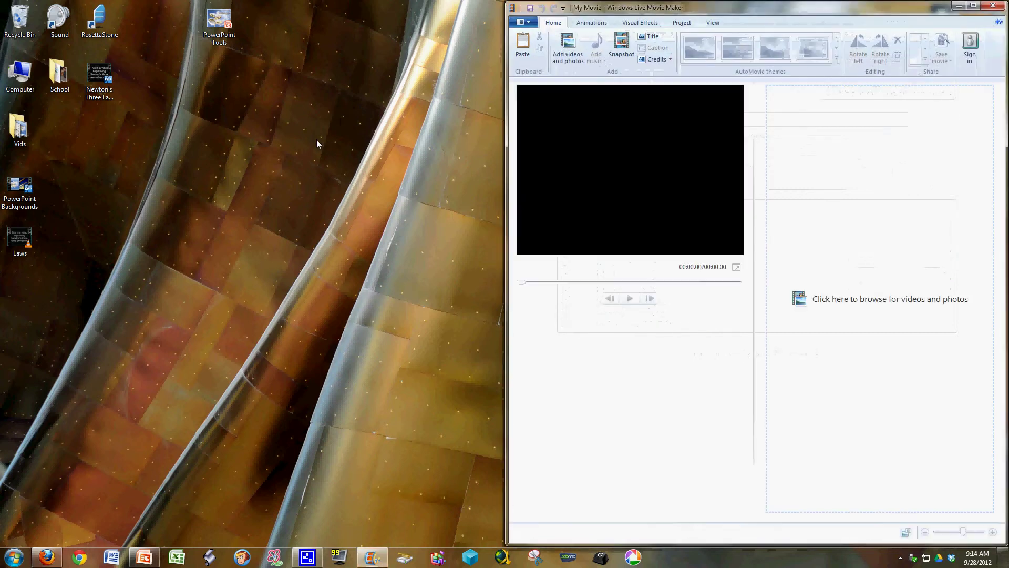
# - Add the Newton's Three Laws video from the desktop to the empty Movie Maker project and look through its storyboard
pyautogui.moveTo(95, 80); pyautogui.dragTo(818, 149)
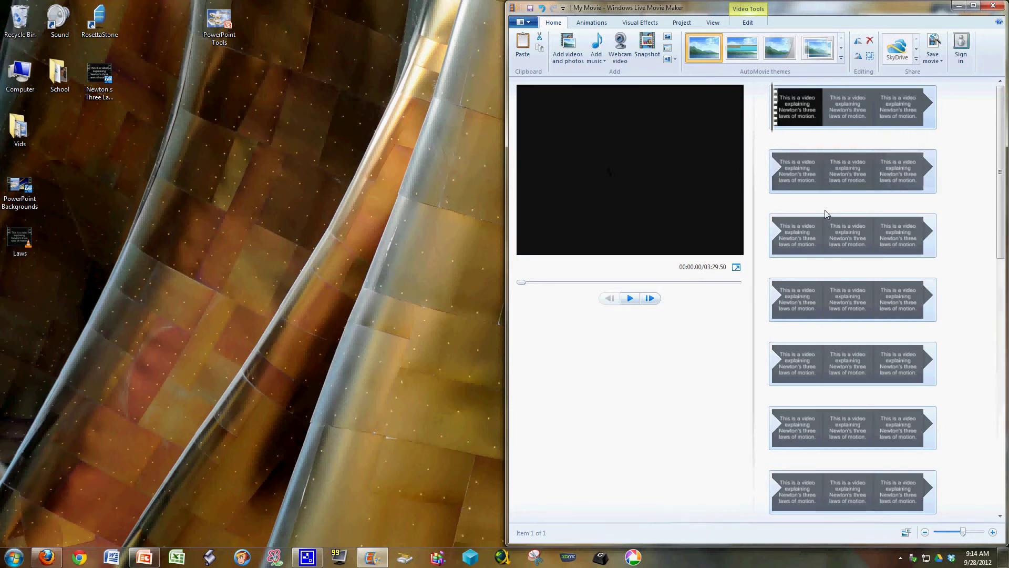
pyautogui.scroll(-3, 824, 210)
pyautogui.scroll(5, 824, 213)
# - Split the video at 00:28.75 and set the second clip's start point at 01:05.73 on the timeline
pyautogui.click(824, 247)
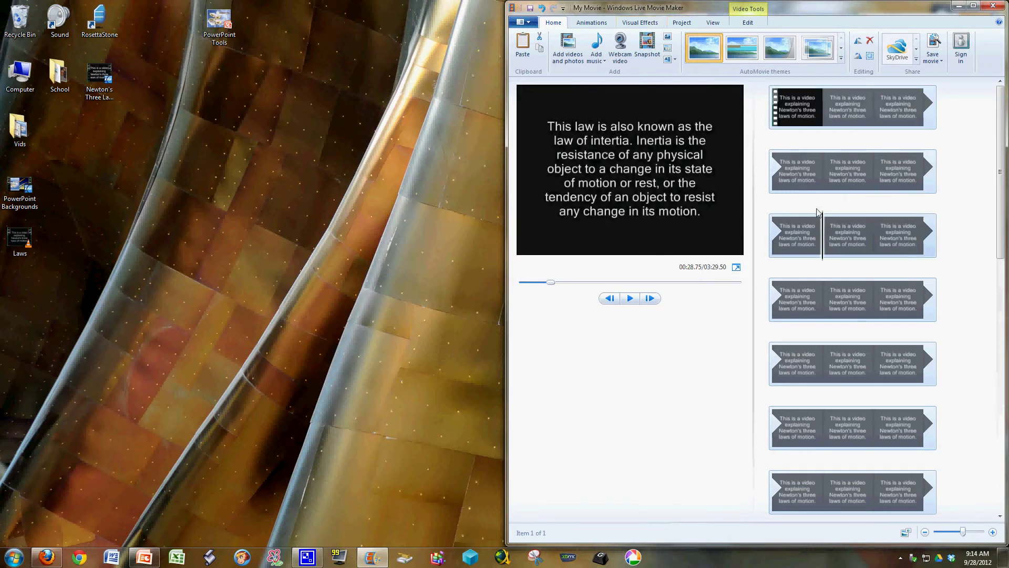
pyautogui.rightClick(821, 237)
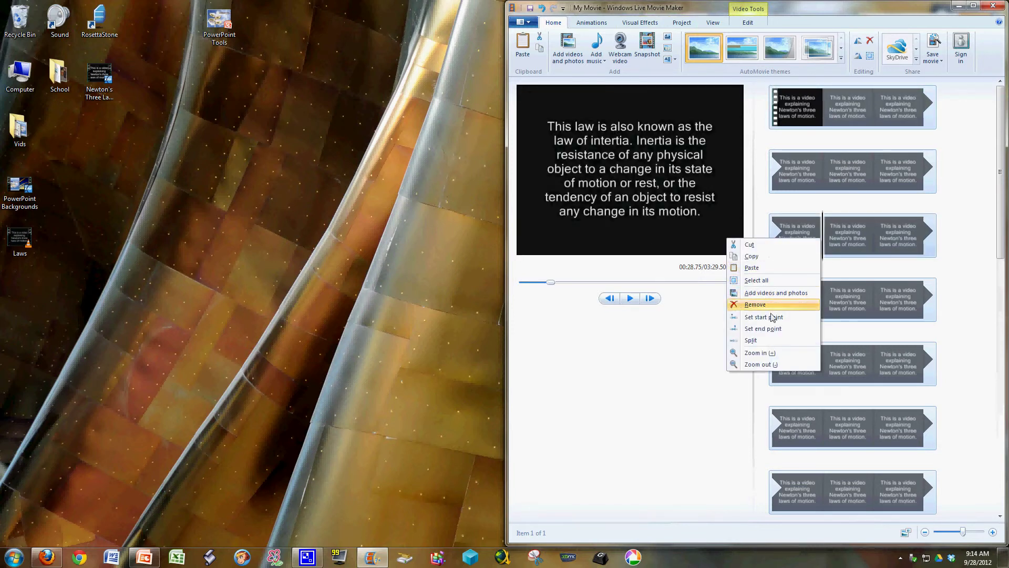
pyautogui.click(769, 340)
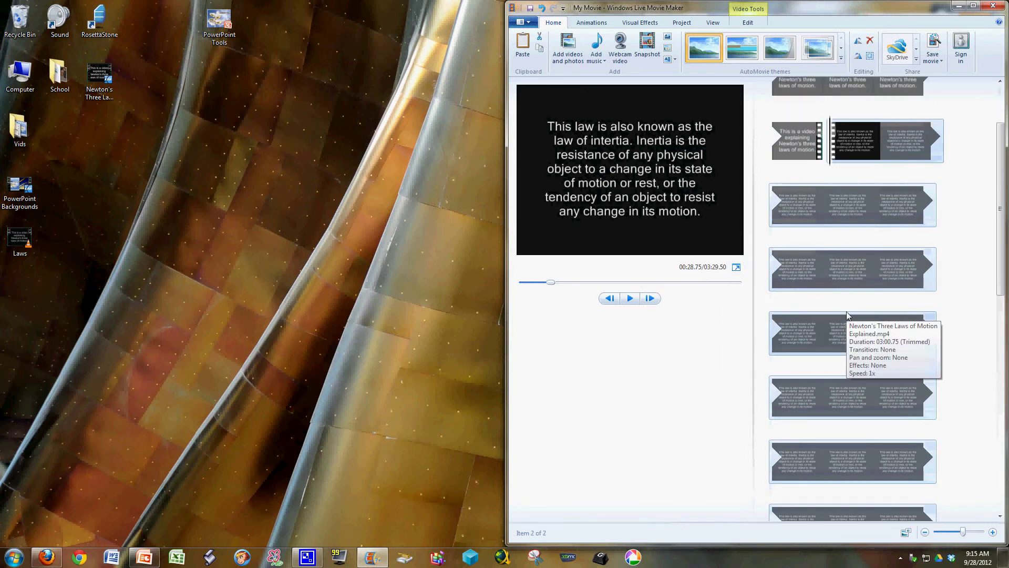
pyautogui.rightClick(827, 297)
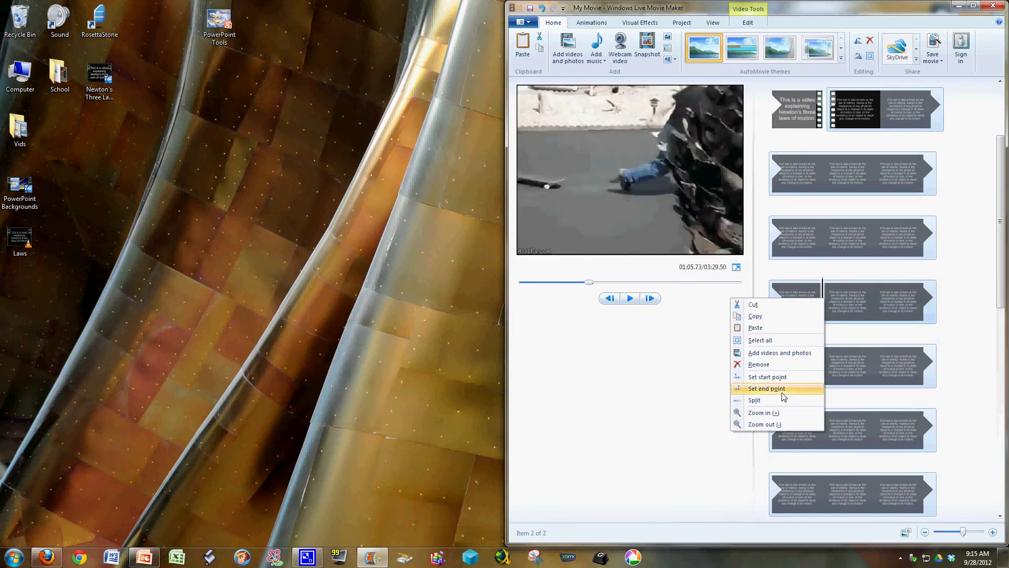
pyautogui.click(792, 304)
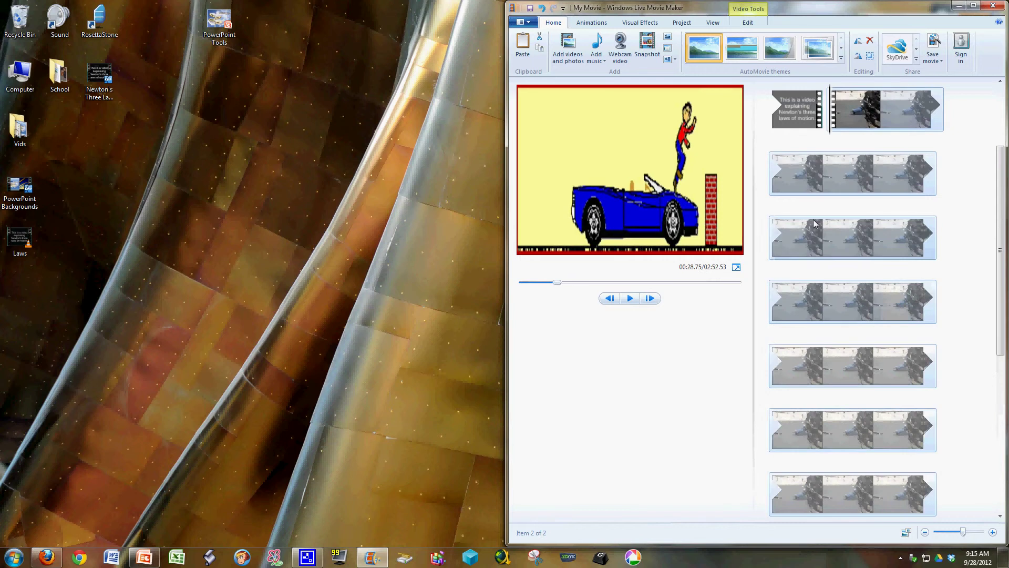
# - Add a title reading "Our group!" before the first clip and preview it
pyautogui.click(793, 105)
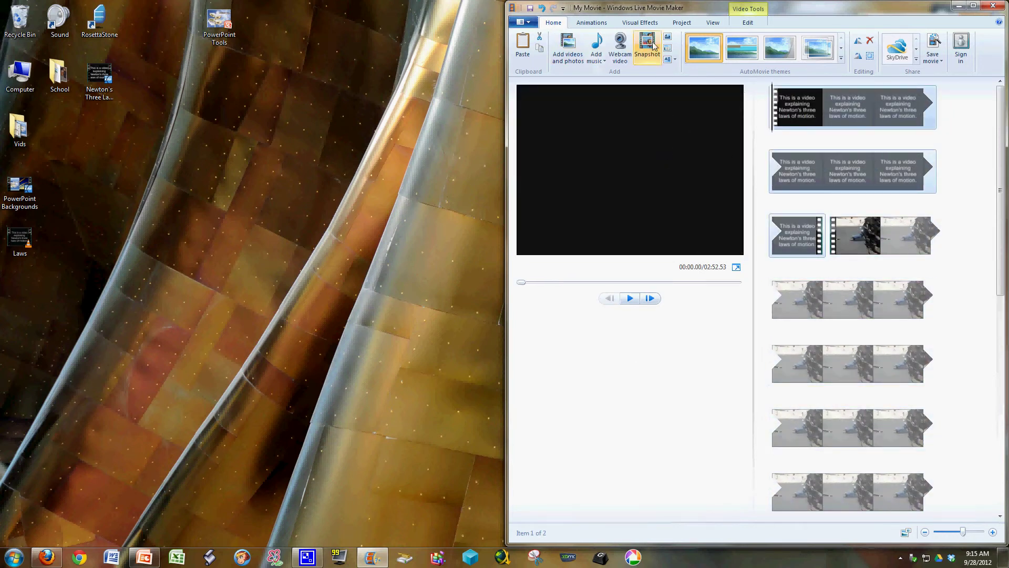
pyautogui.click(668, 36)
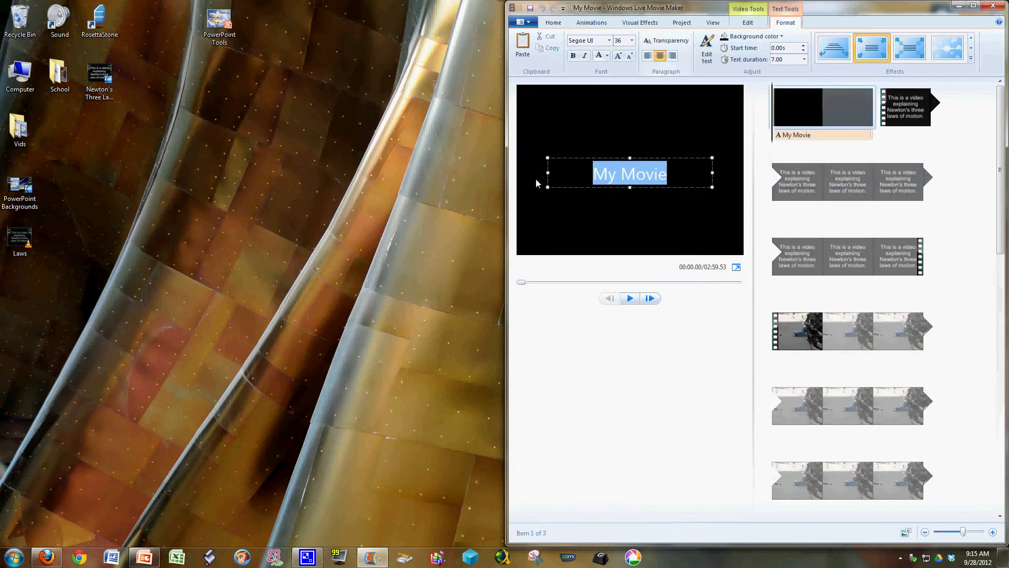
pyautogui.write('Our group')
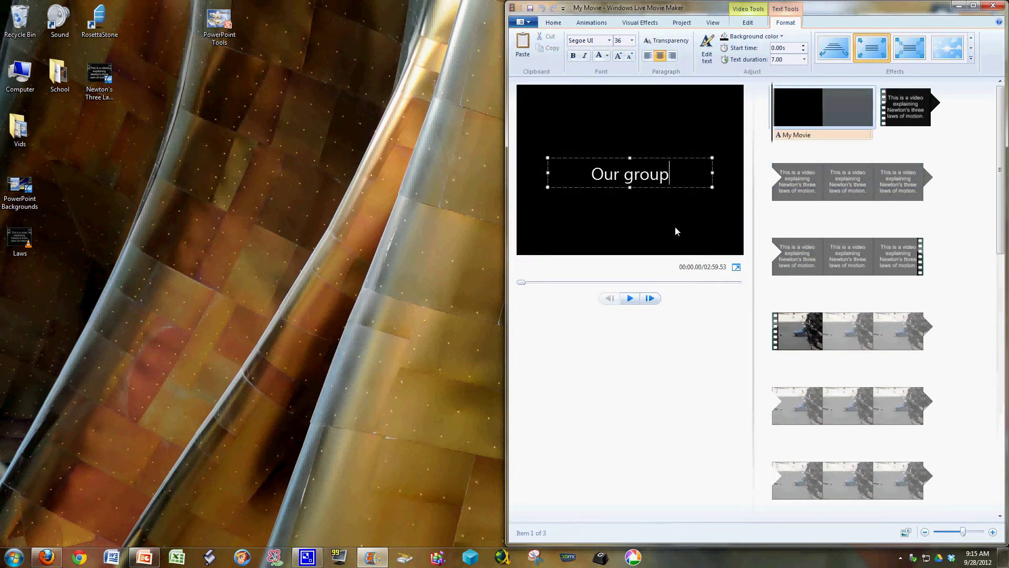
pyautogui.write('!')
pyautogui.click(630, 298)
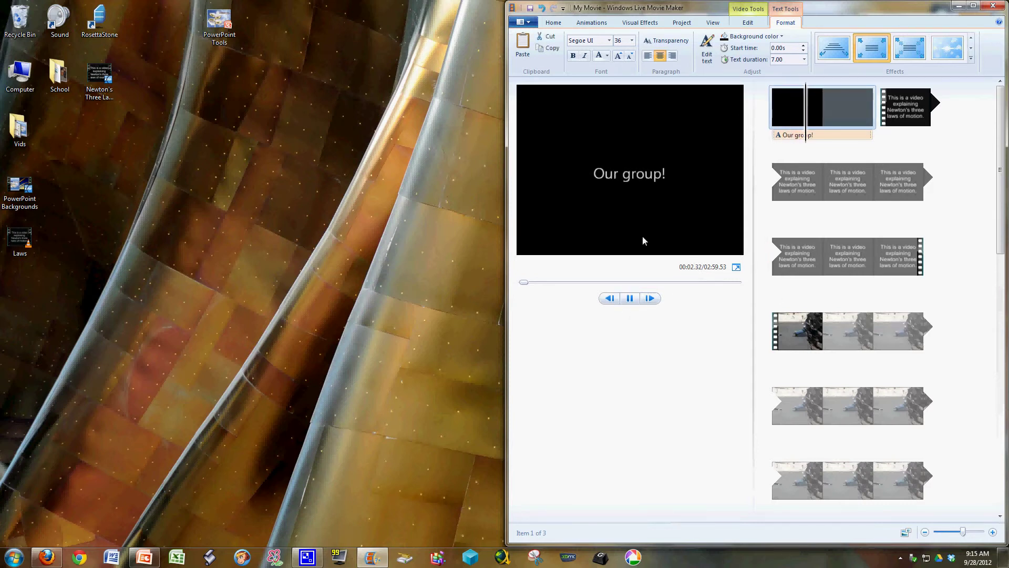
pyautogui.click(630, 299)
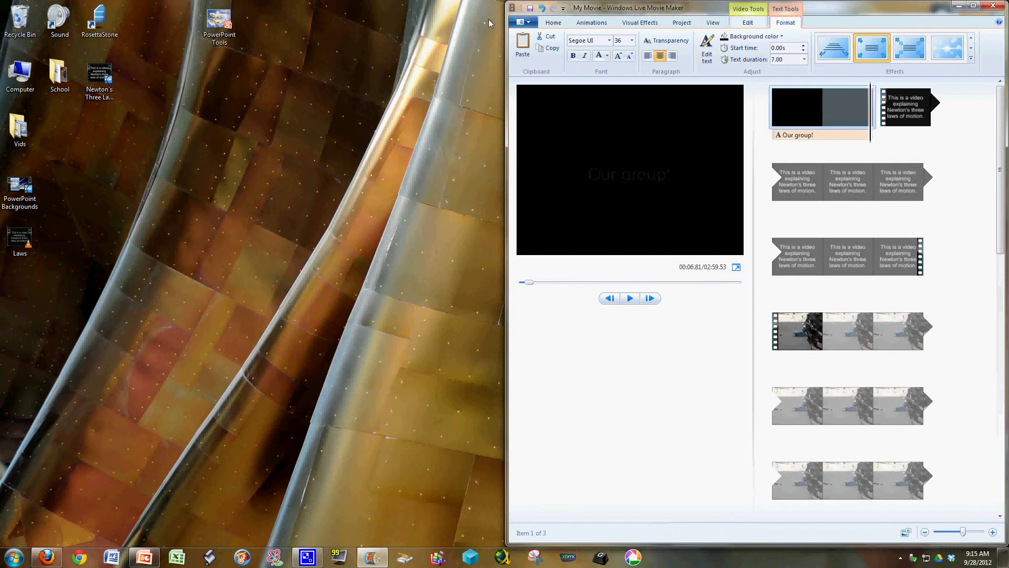
# - Save the movie to the Desktop as a Windows Media Video file named "whatever"
pyautogui.click(553, 23)
pyautogui.click(933, 44)
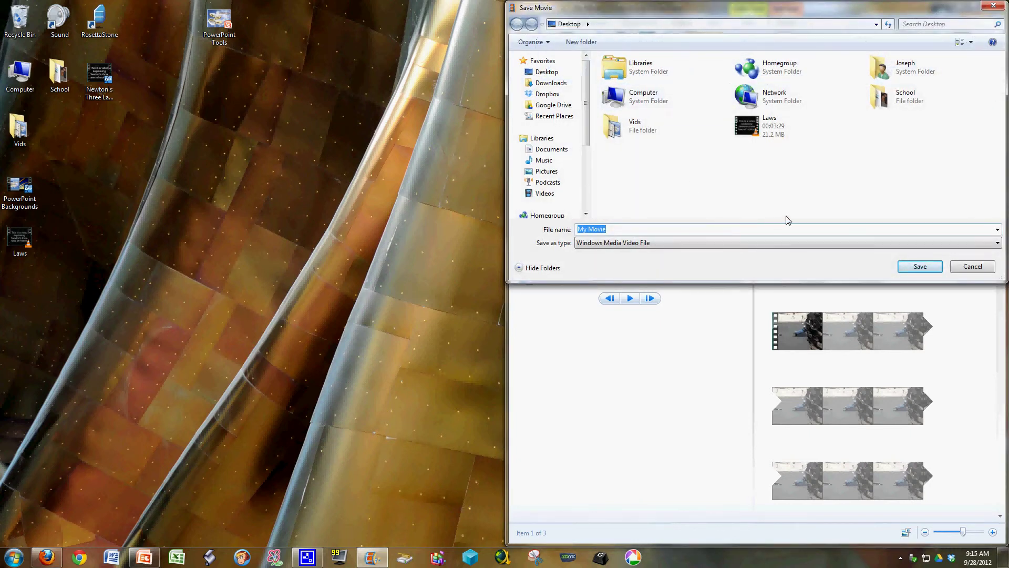
pyautogui.write('whatever')
pyautogui.press('Return')
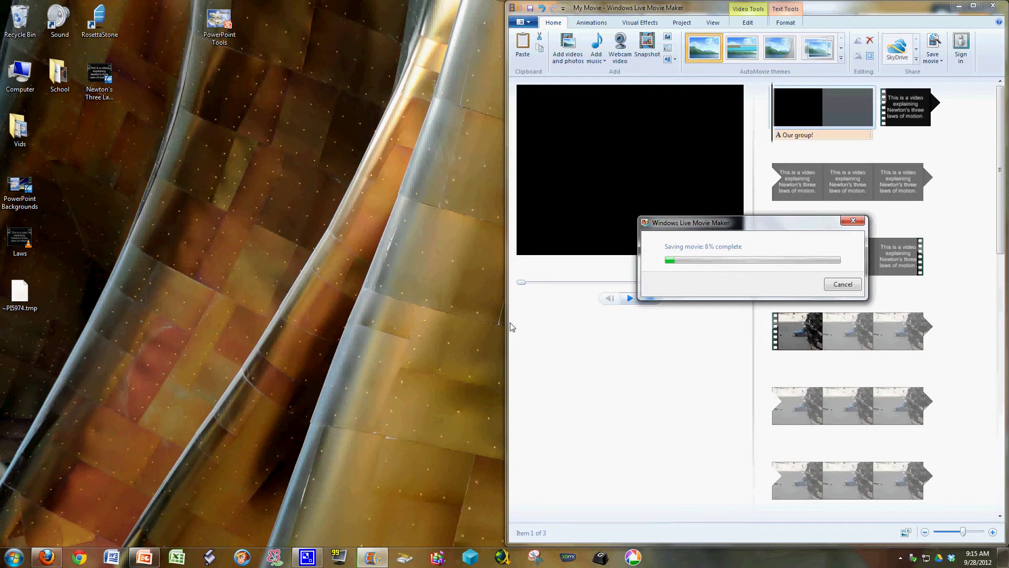
# - Switch to PowerPoint, delete the existing video from slide 3, and keep the window docked to half the screen
pyautogui.click(147, 558)
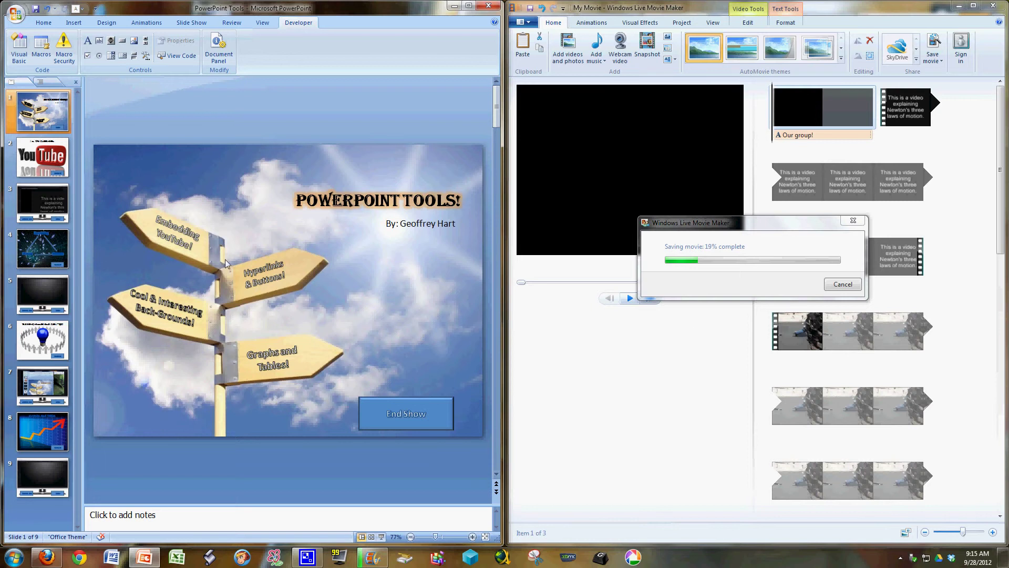
pyautogui.click(47, 197)
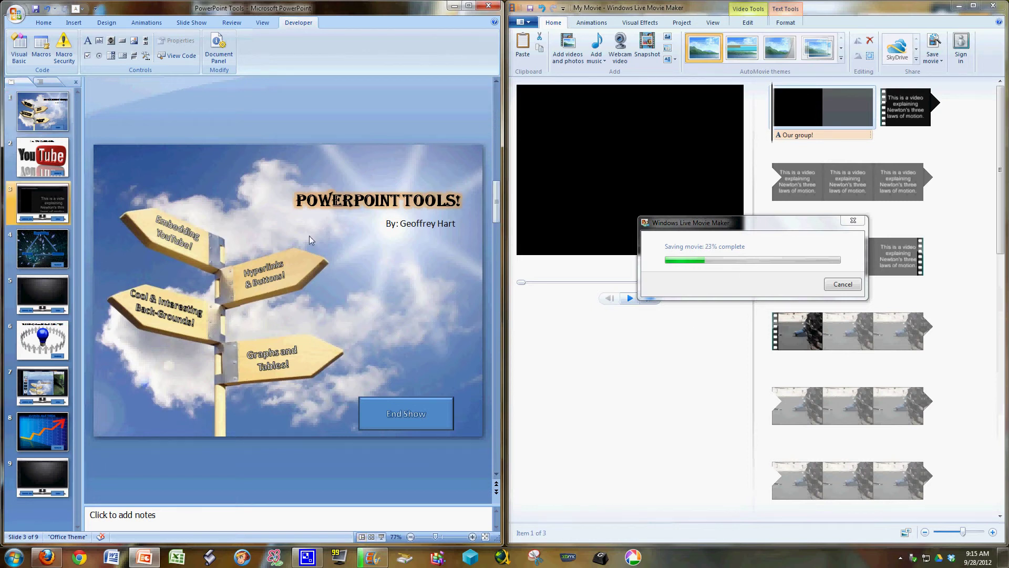
pyautogui.press('Delete')
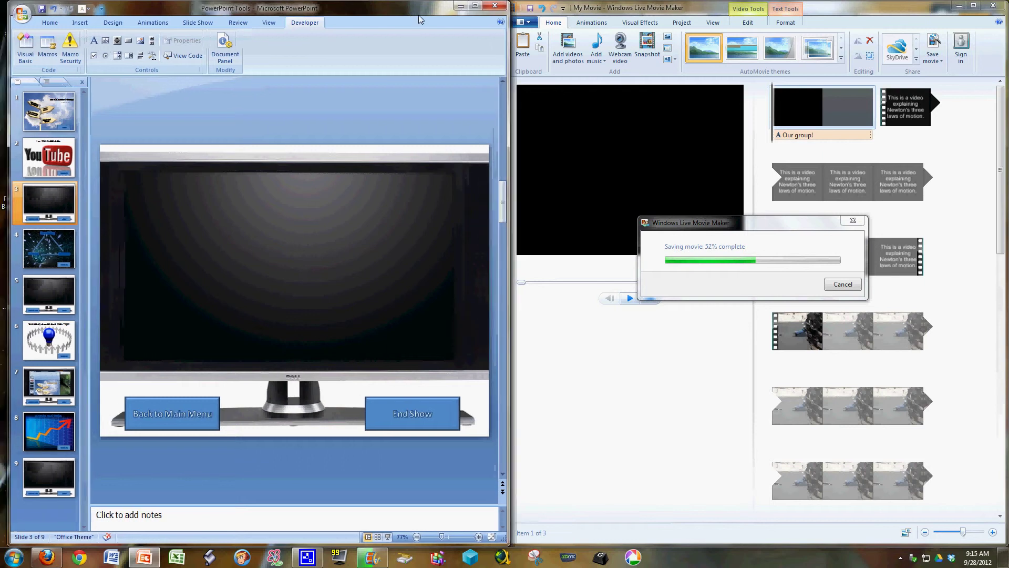
pyautogui.moveTo(409, 8); pyautogui.dragTo(1, 111)
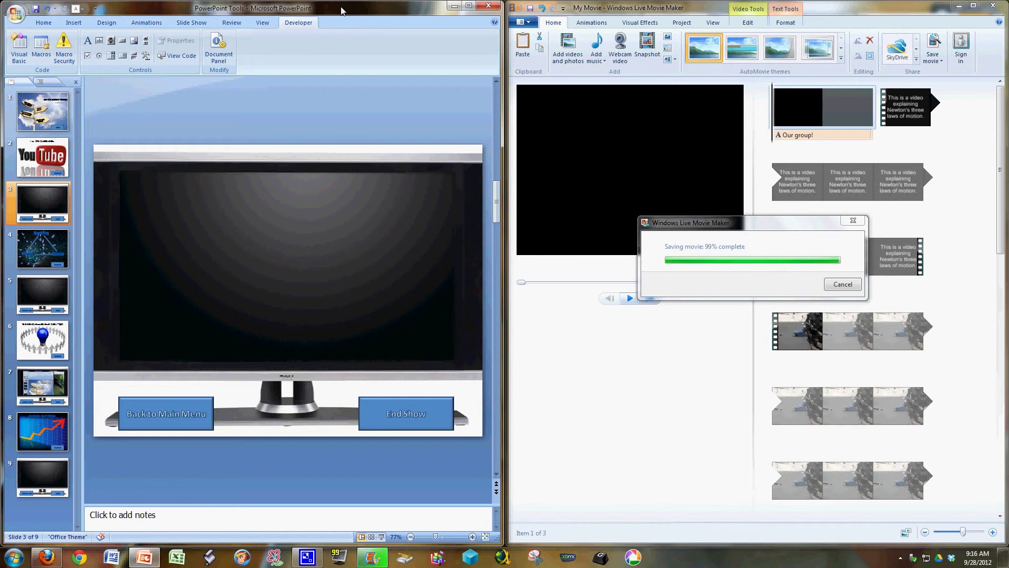
pyautogui.moveTo(352, 16); pyautogui.dragTo(0, 39)
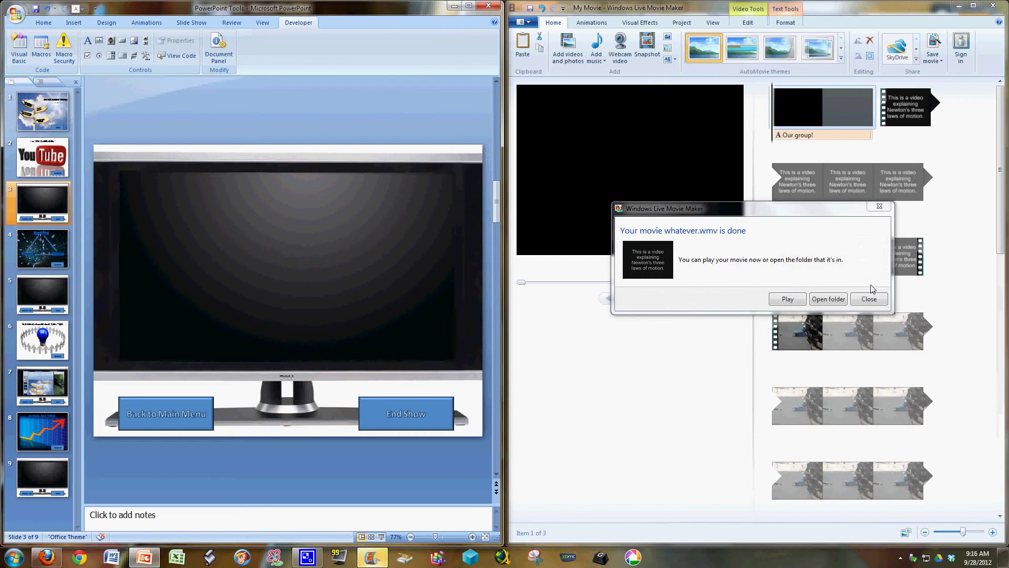
# - Close the finished-movie notice and insert the movie file "whatever" from the Desktop on slide 3, set to start when clicked
pyautogui.click(868, 299)
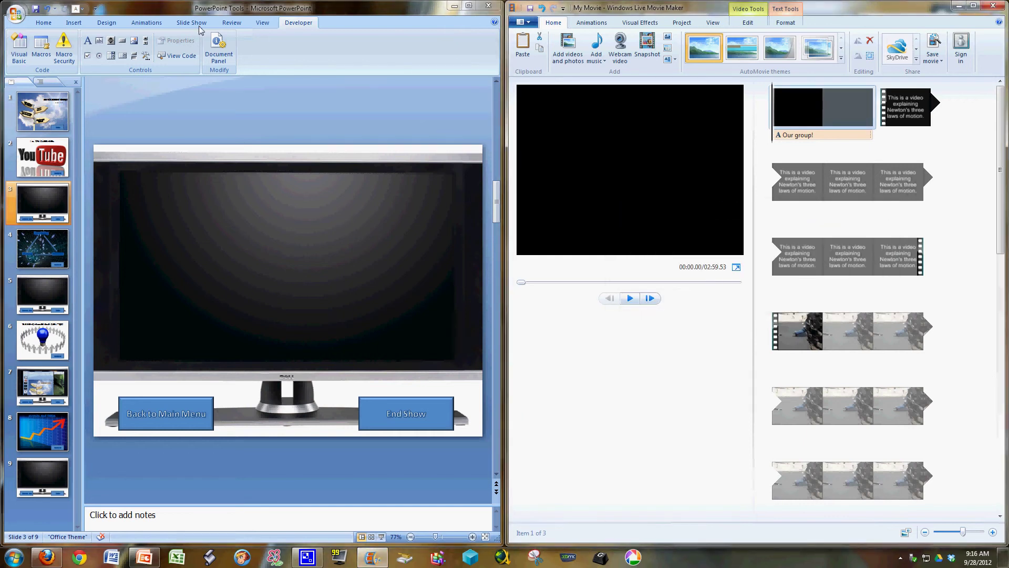
pyautogui.click(72, 24)
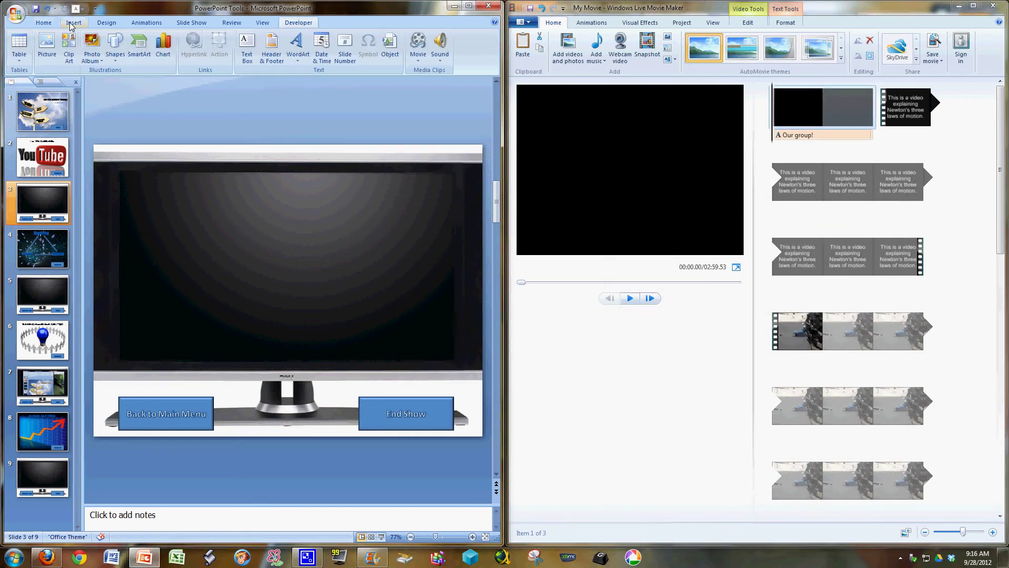
pyautogui.click(418, 53)
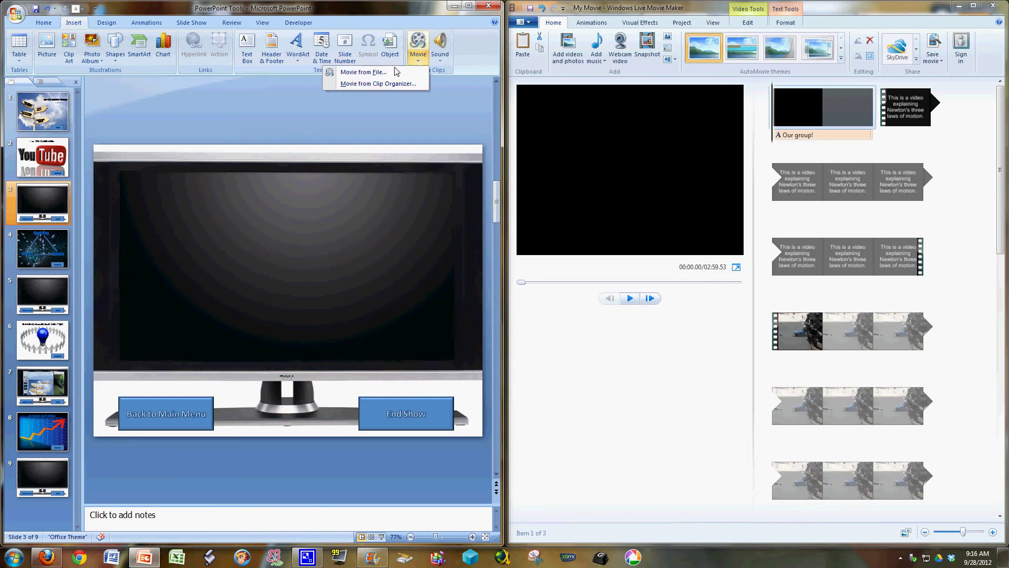
pyautogui.click(387, 71)
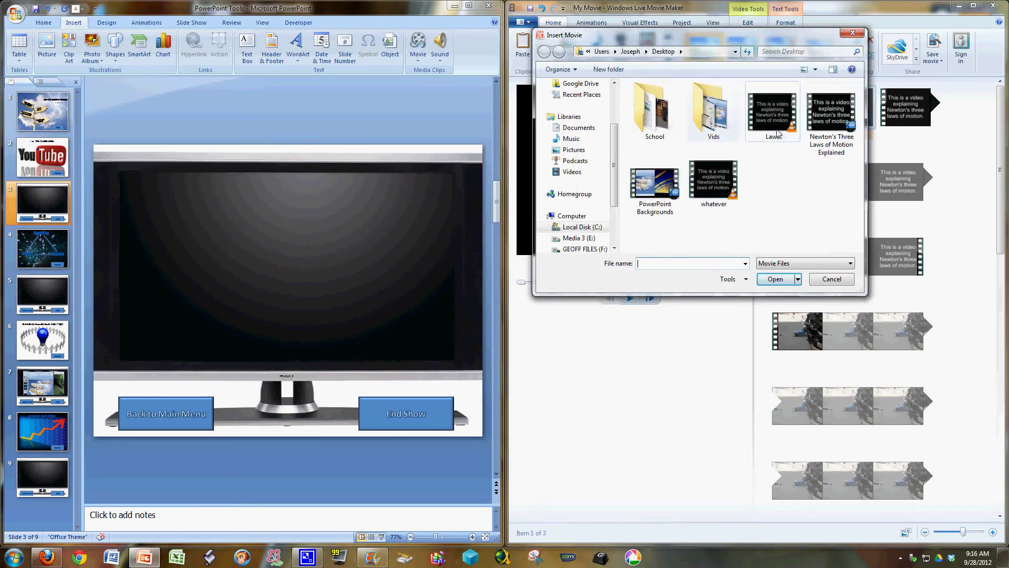
pyautogui.doubleClick(713, 181)
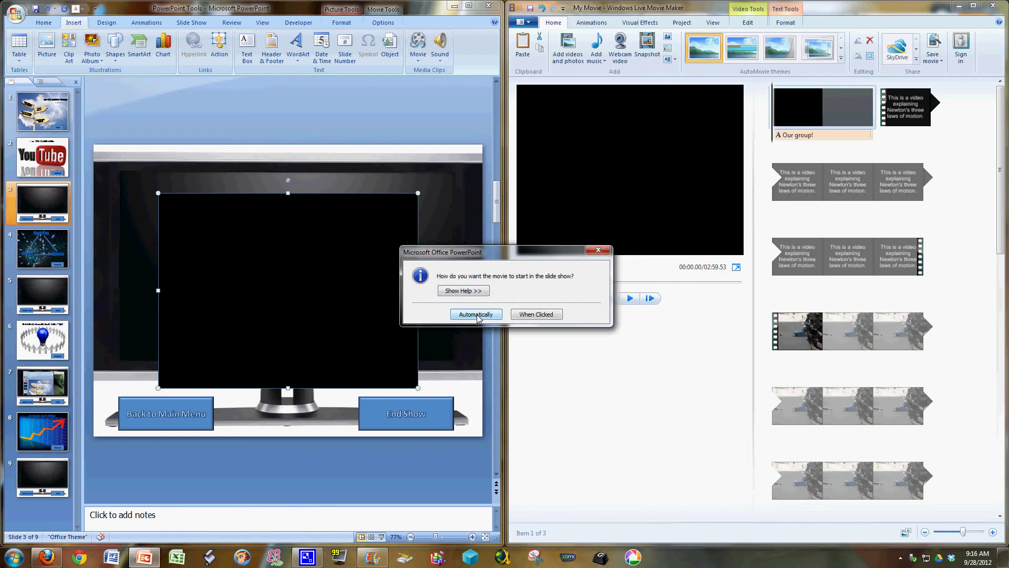
pyautogui.click(523, 315)
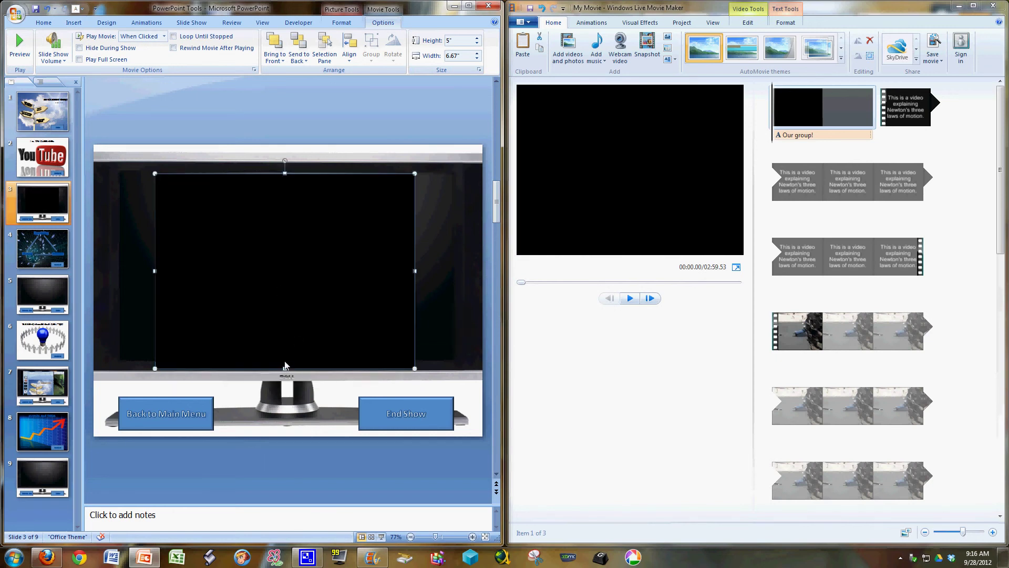
# - Resize the movie on slide 3 to about 4.75" high and 8.33" wide to fit the television screen
pyautogui.moveTo(285, 363); pyautogui.dragTo(284, 360)
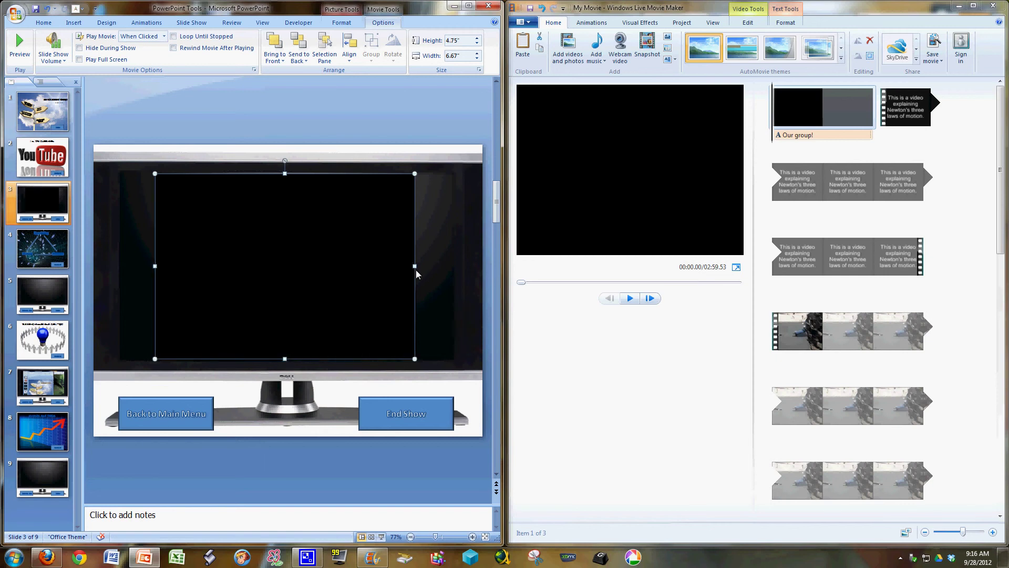
pyautogui.moveTo(415, 267); pyautogui.dragTo(451, 266)
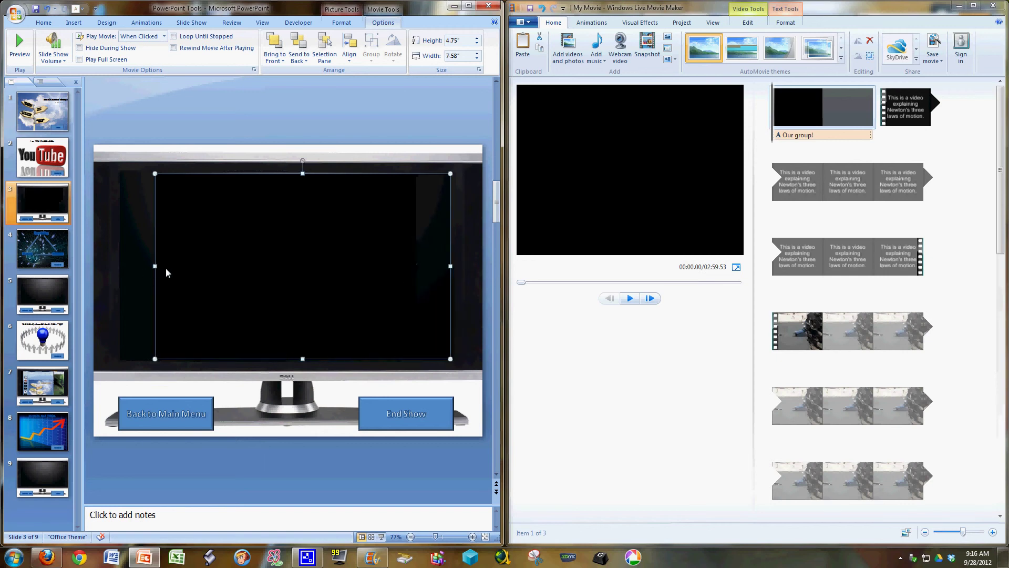
pyautogui.moveTo(155, 266); pyautogui.dragTo(126, 266)
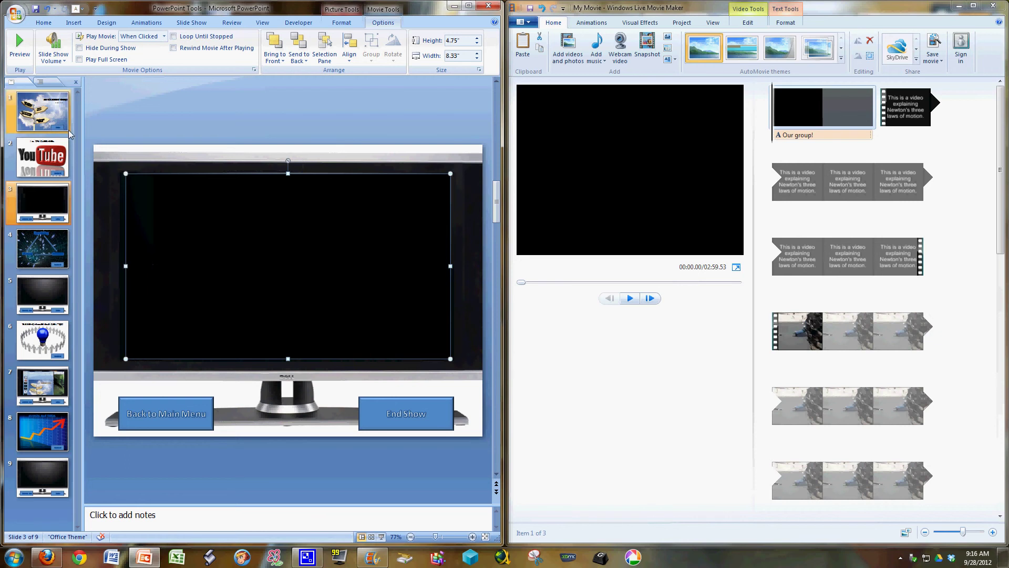
# - Run the slide show from slide 1, follow "Embedding YouTube!" and "Watch the Vid!" to play the movie, and end the show
pyautogui.click(55, 115)
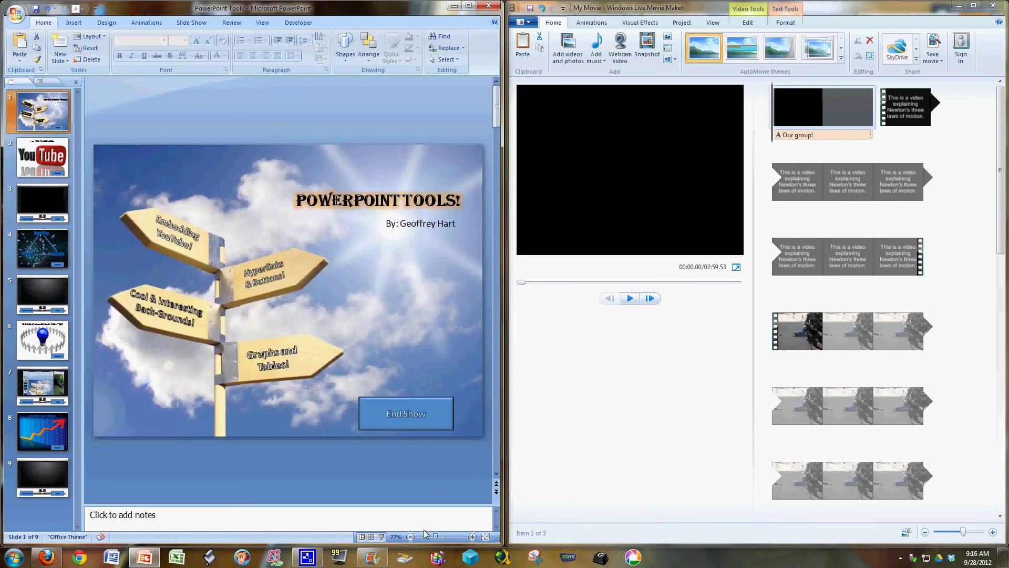
pyautogui.click(380, 536)
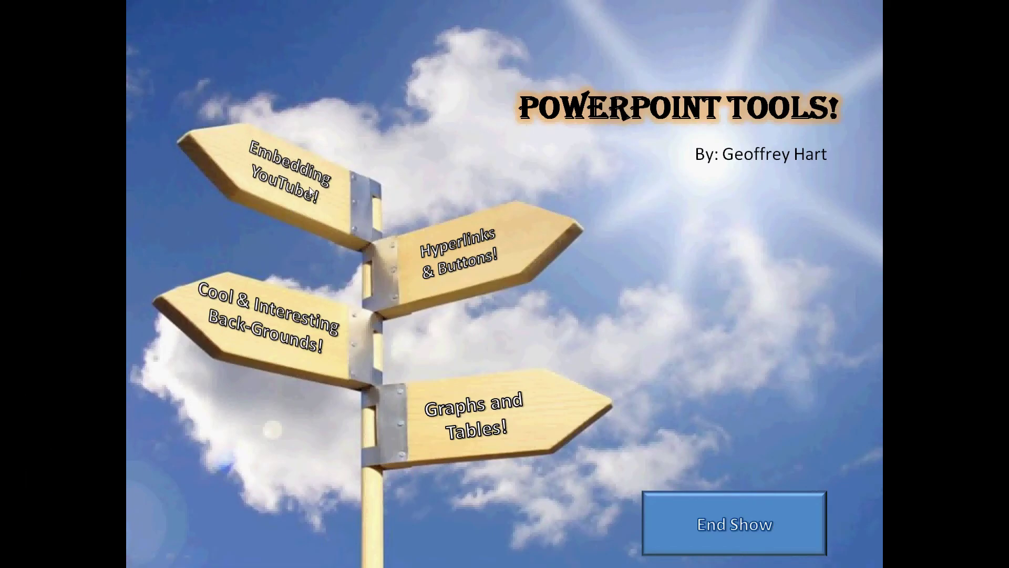
pyautogui.click(263, 158)
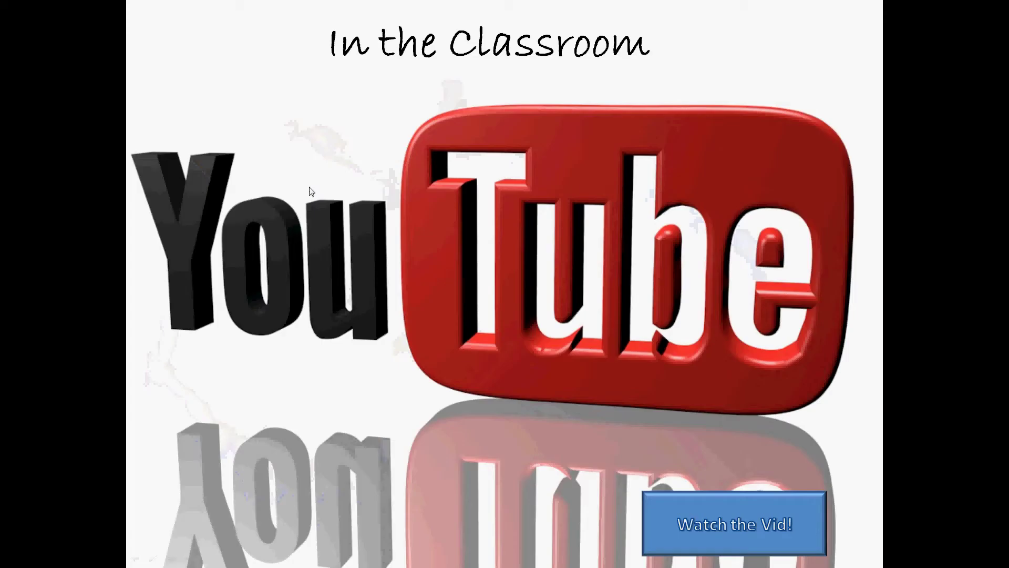
pyautogui.click(711, 516)
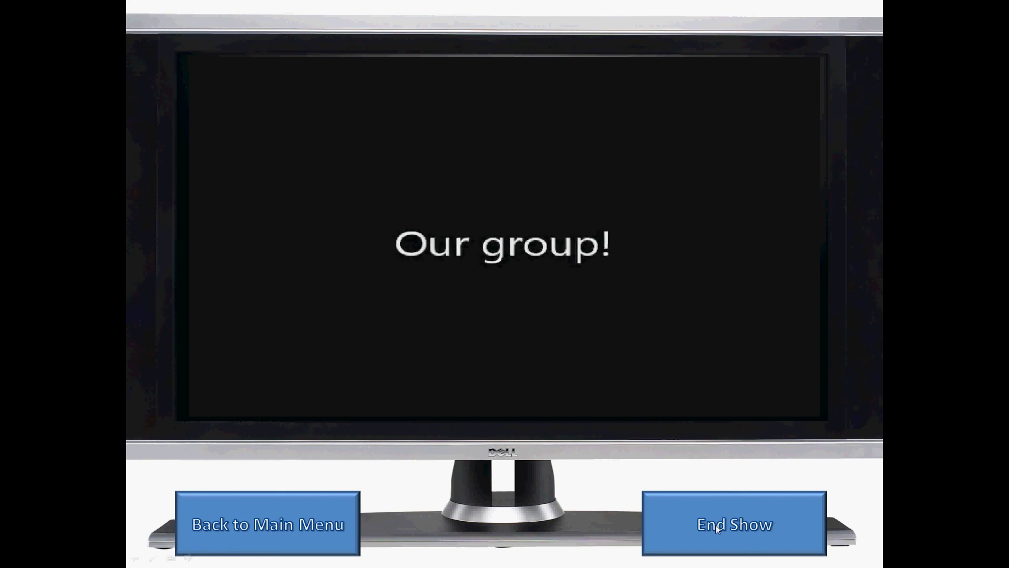
pyautogui.click(701, 524)
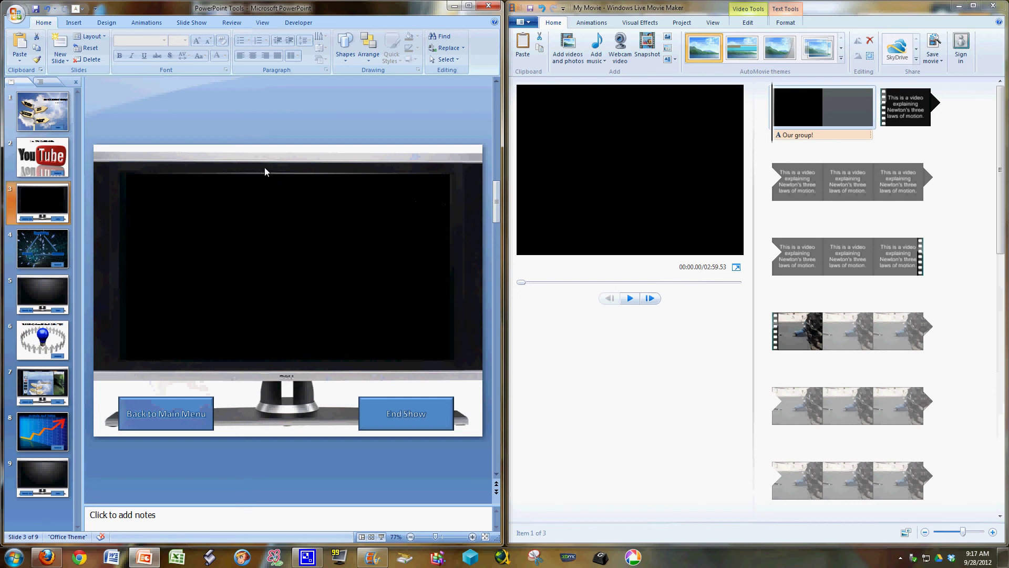
# - Delete the movie from slide 3 and dock the presentation window to the other half of the screen
pyautogui.click(206, 238)
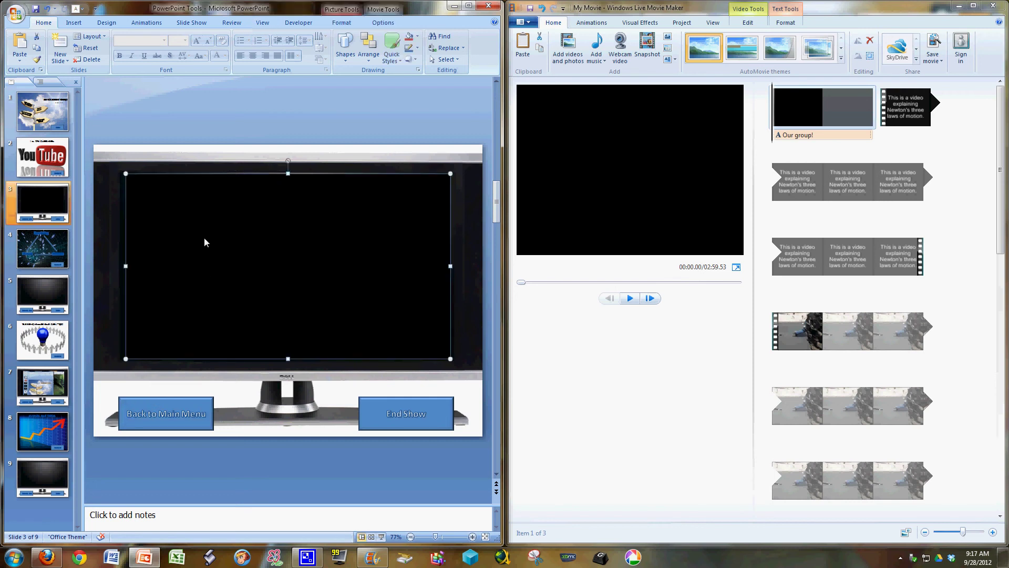
pyautogui.press('Delete')
pyautogui.moveTo(311, 9); pyautogui.dragTo(1008, 147)
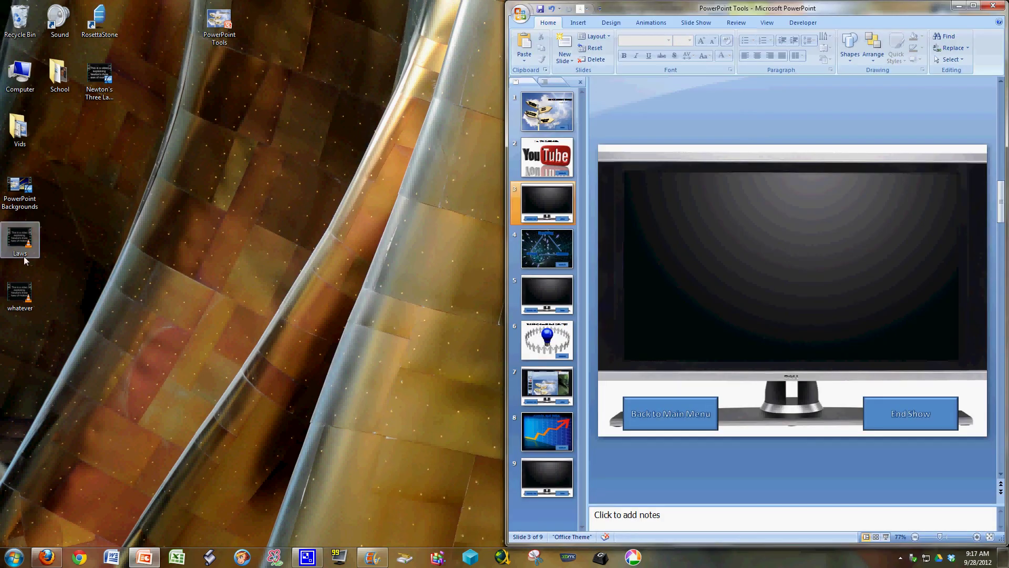
# - Move the "whatever" video beside the Newton's Three Laws video on the desktop and check its file type in its properties
pyautogui.moveTo(24, 297); pyautogui.dragTo(139, 71)
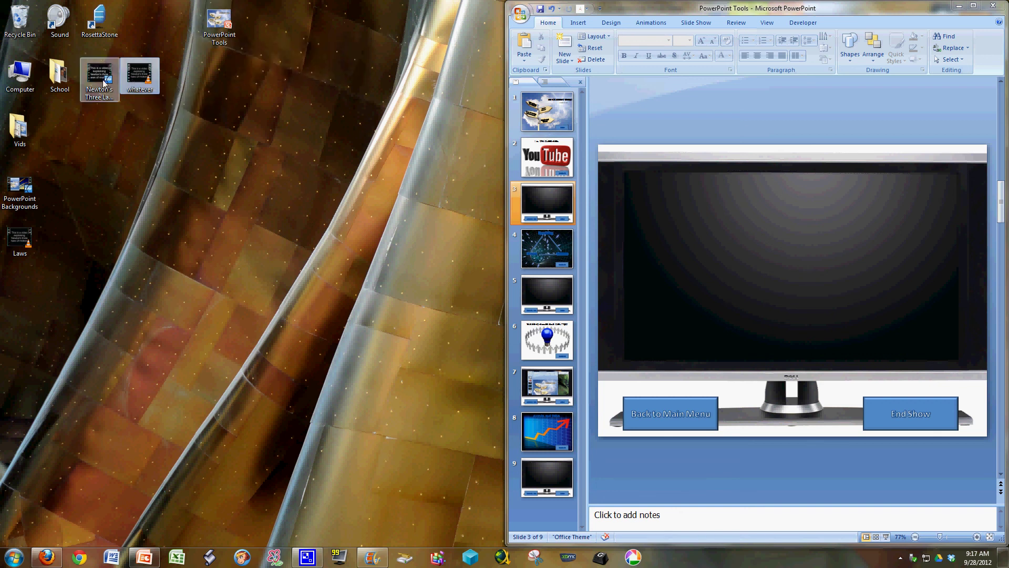
pyautogui.rightClick(129, 83)
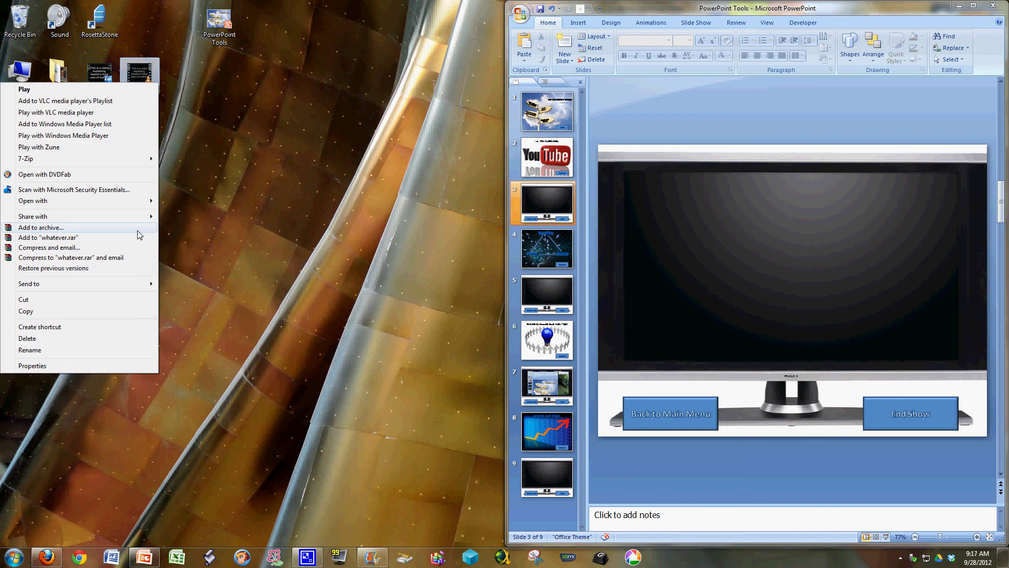
pyautogui.click(121, 366)
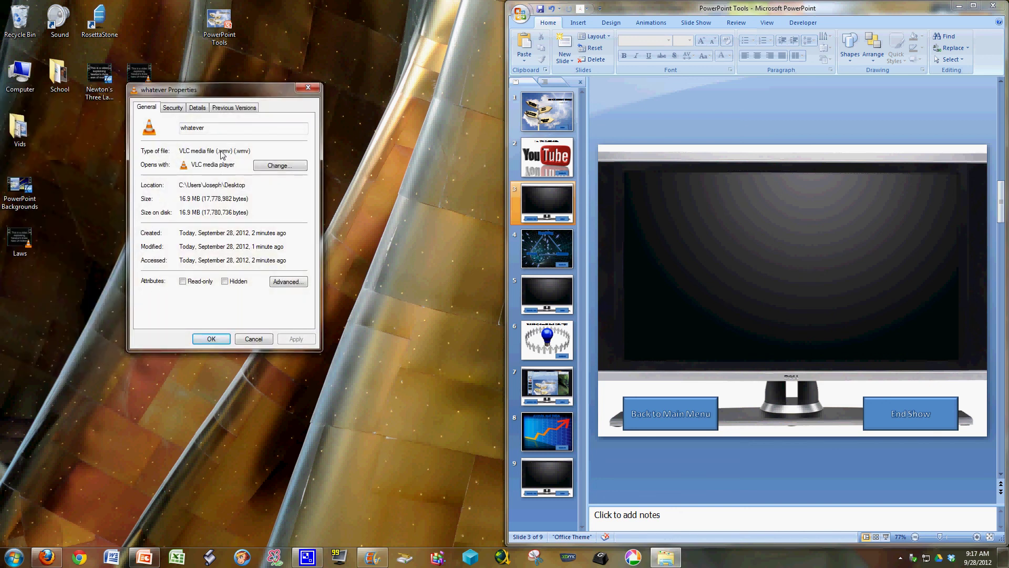
pyautogui.click(308, 87)
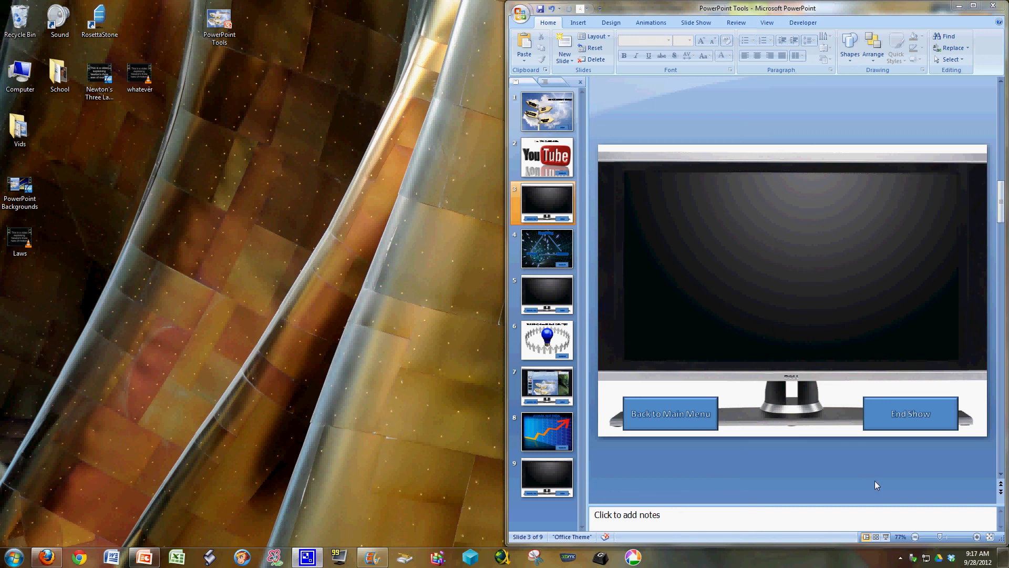
pyautogui.click(900, 558)
pyautogui.click(900, 487)
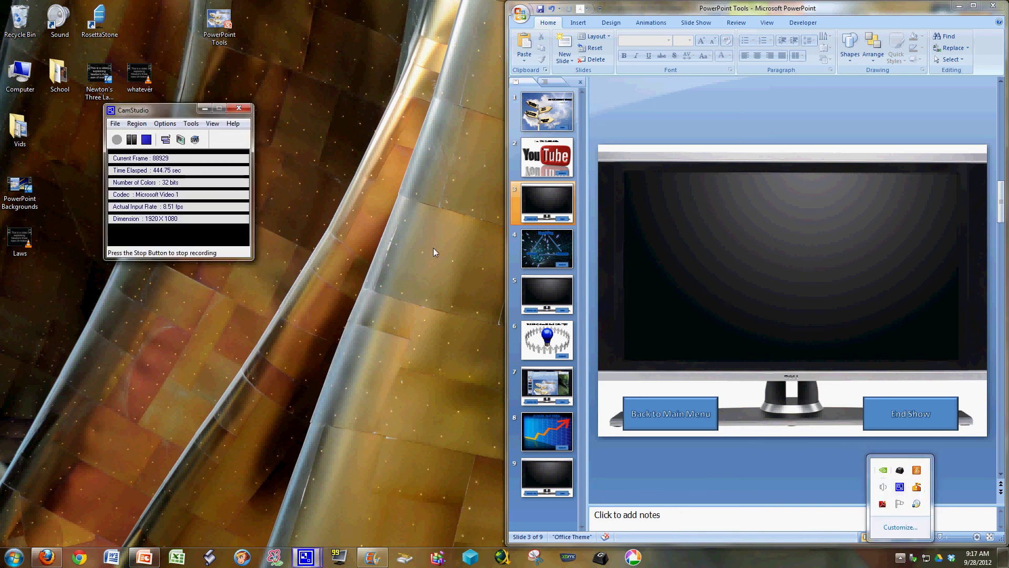